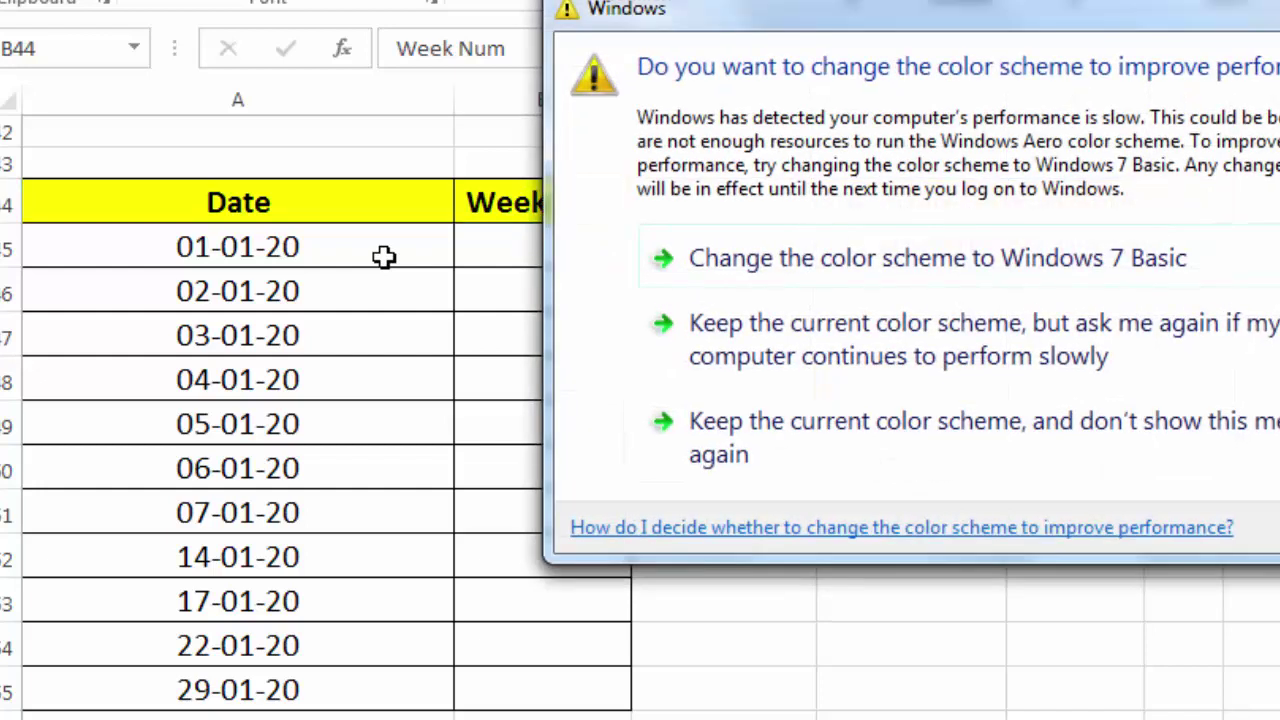
# - Permanently keep the current colour scheme, then enter =WEEKNUM(A45) in B45 to get week 1
pyautogui.click(737, 450)
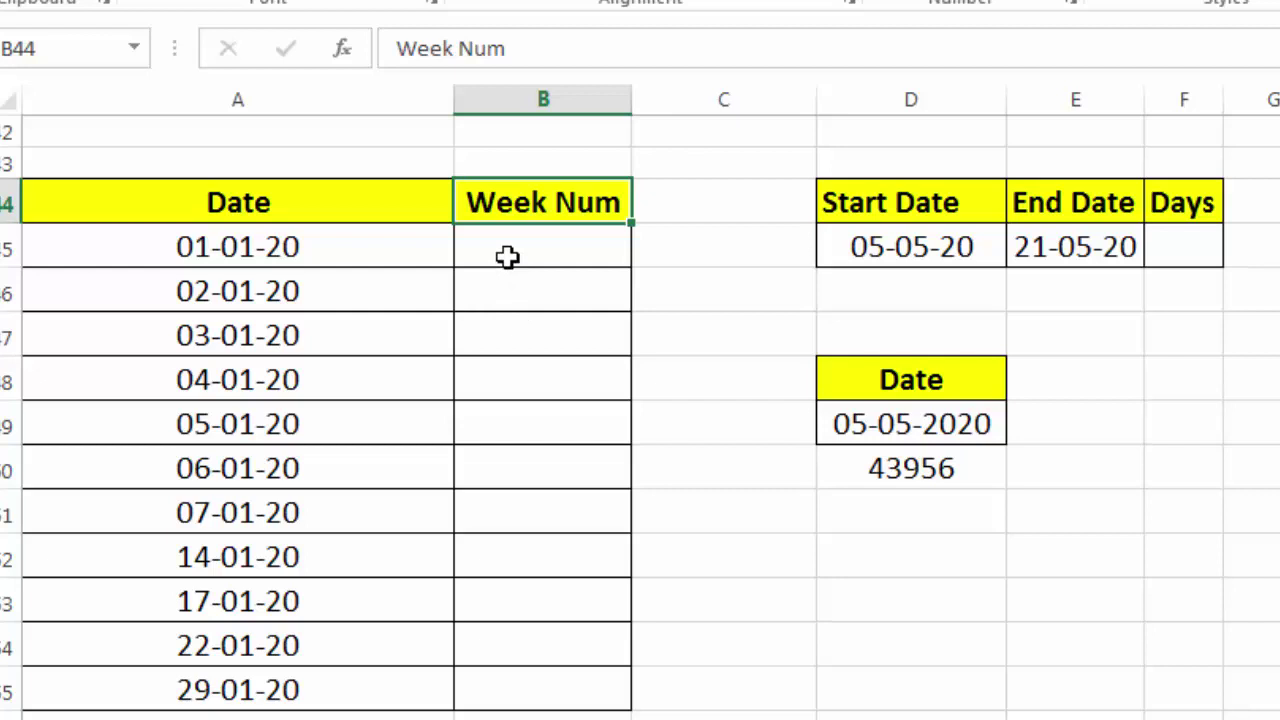
pyautogui.click(507, 257)
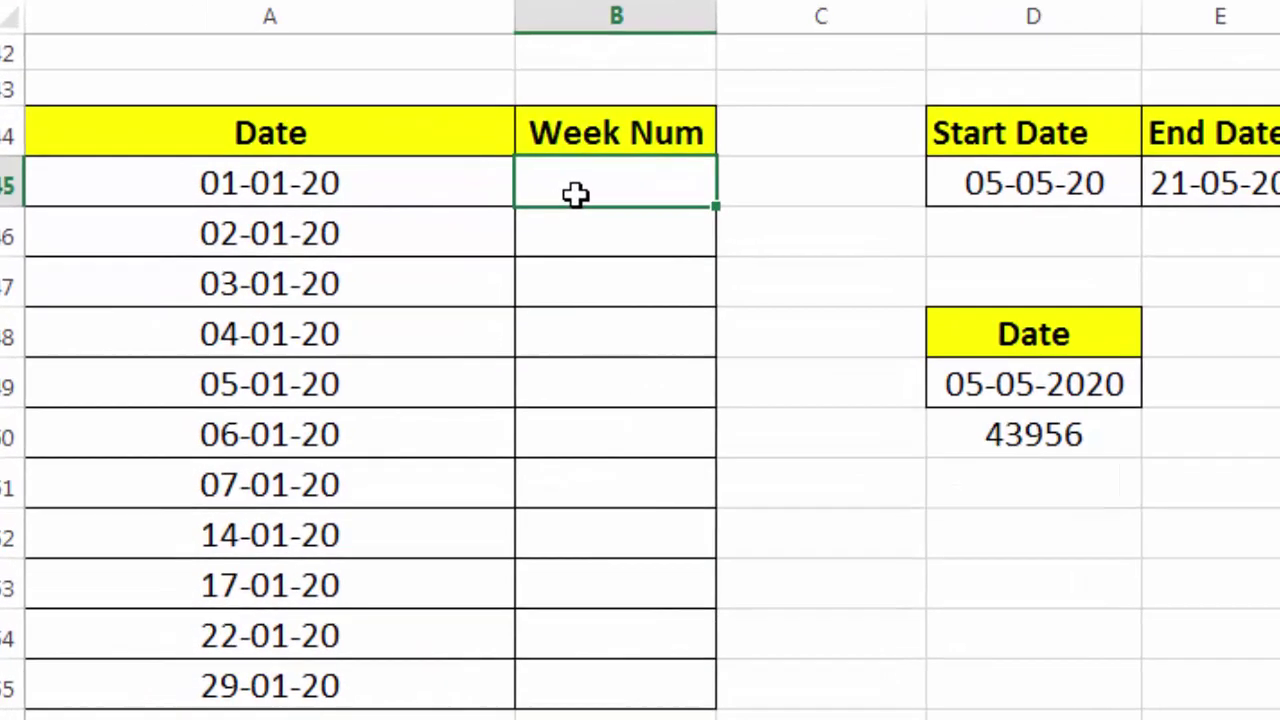
pyautogui.write('=')
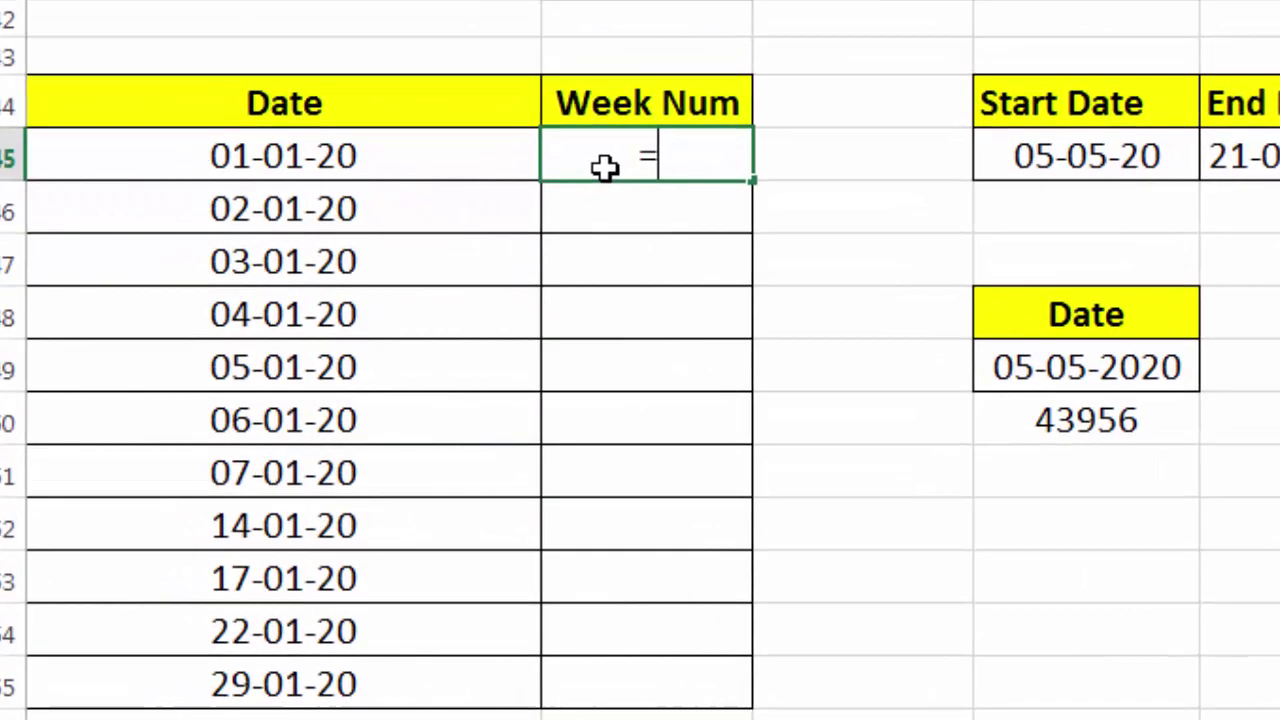
pyautogui.write('weekn')
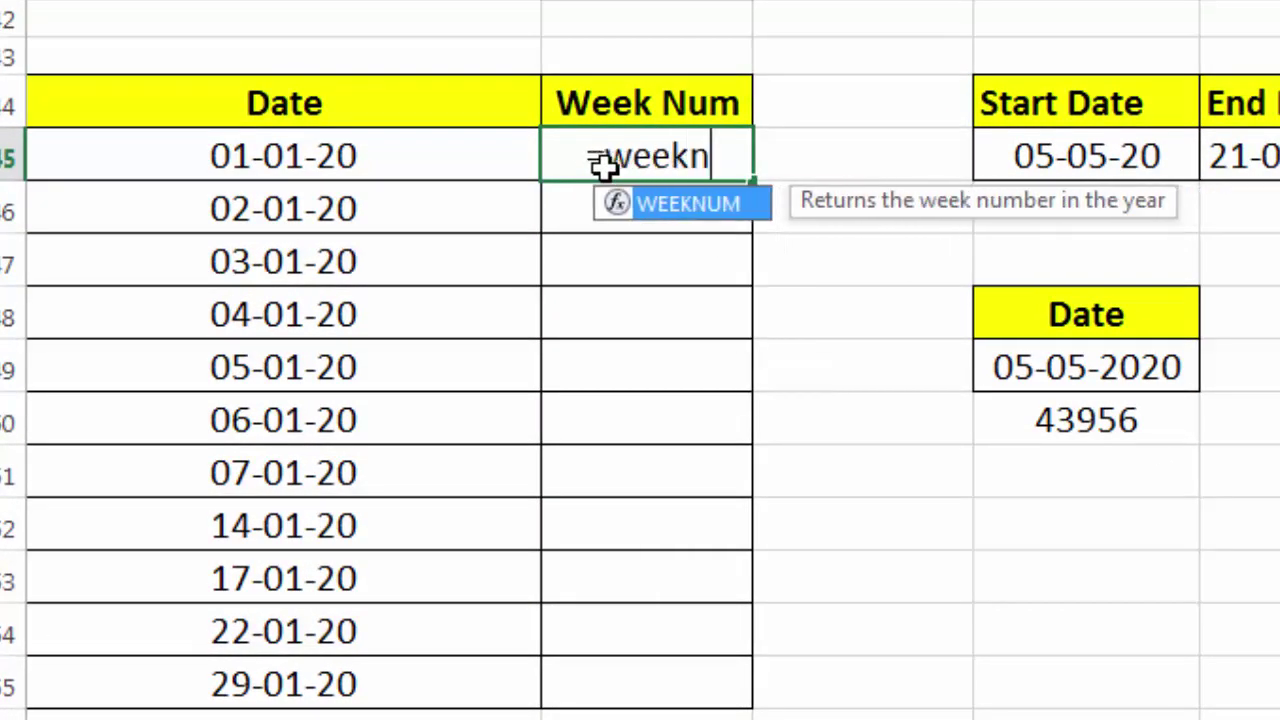
pyautogui.write('um(')
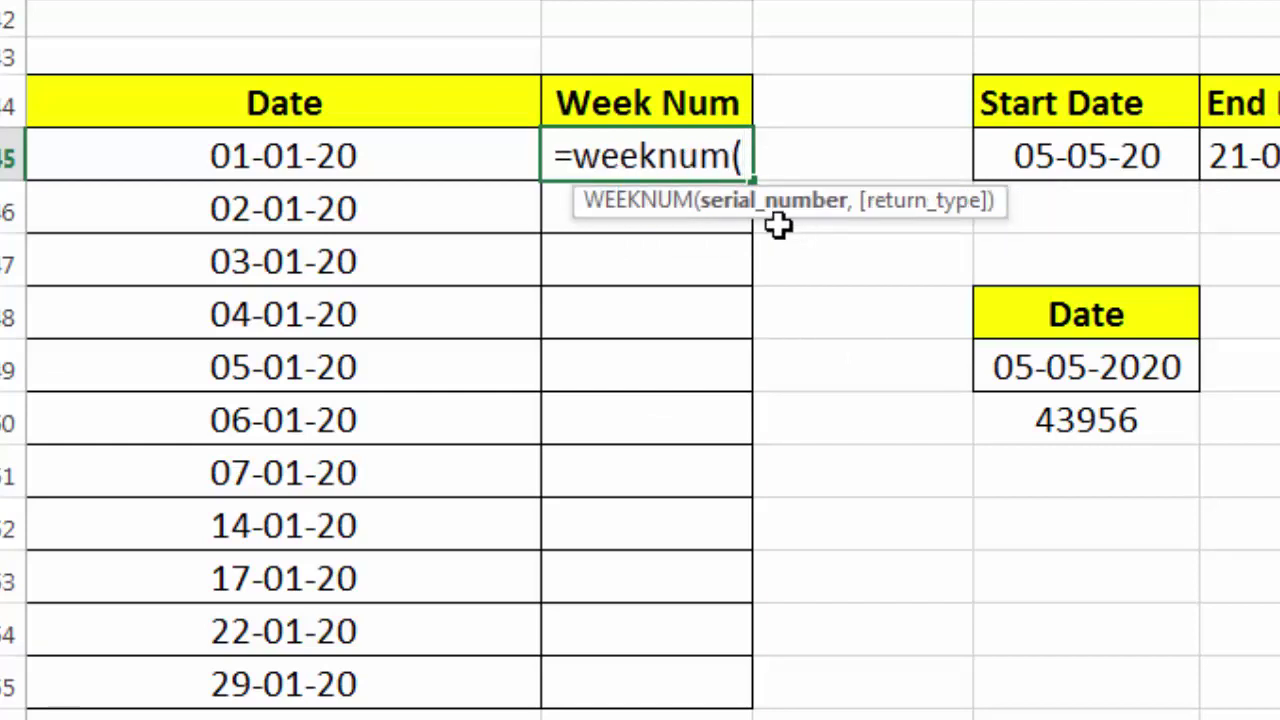
pyautogui.click(318, 150)
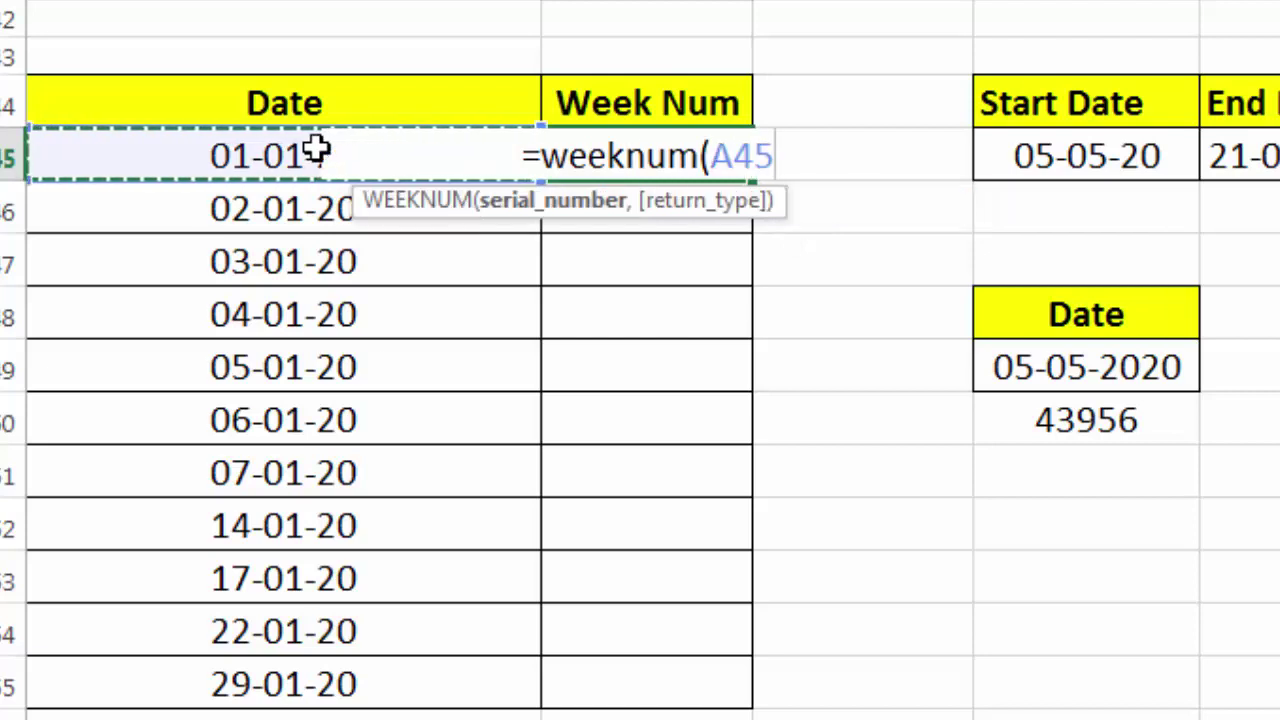
pyautogui.write(')')
pyautogui.press('Return')
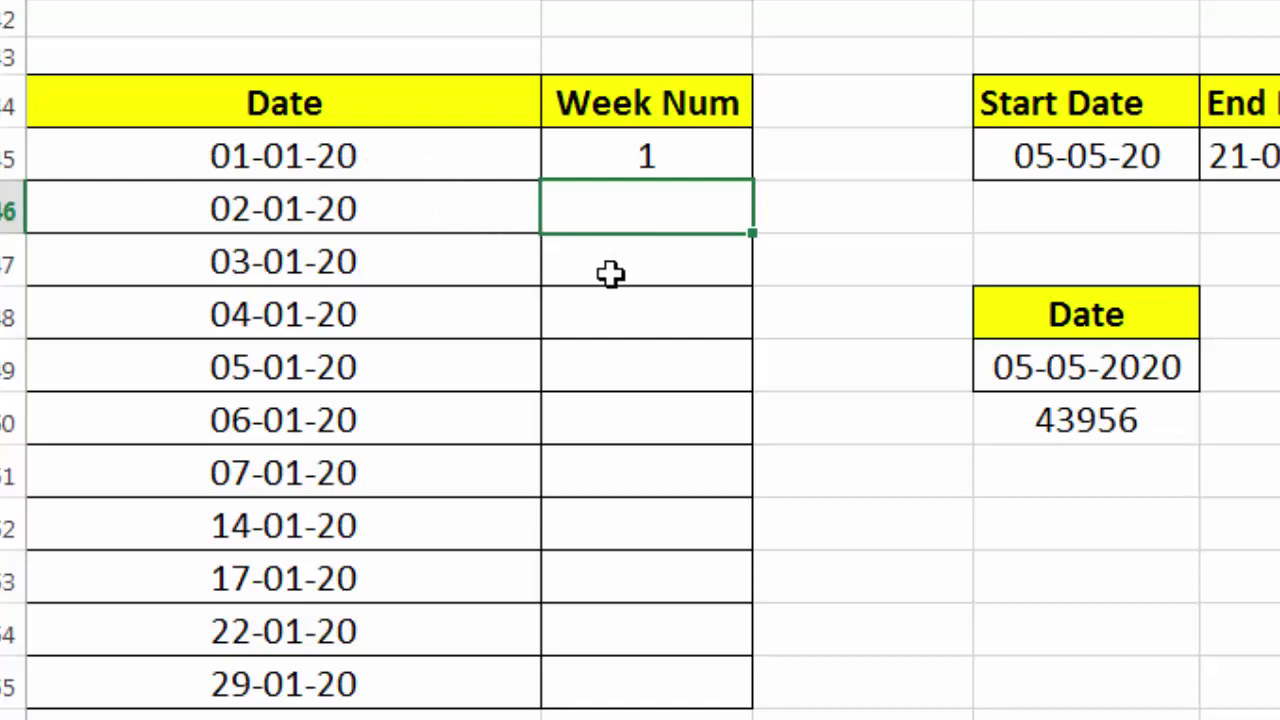
# - Fill the WEEKNUM formula from B45 down to the 07-01-20 row in B51
pyautogui.click(688, 165)
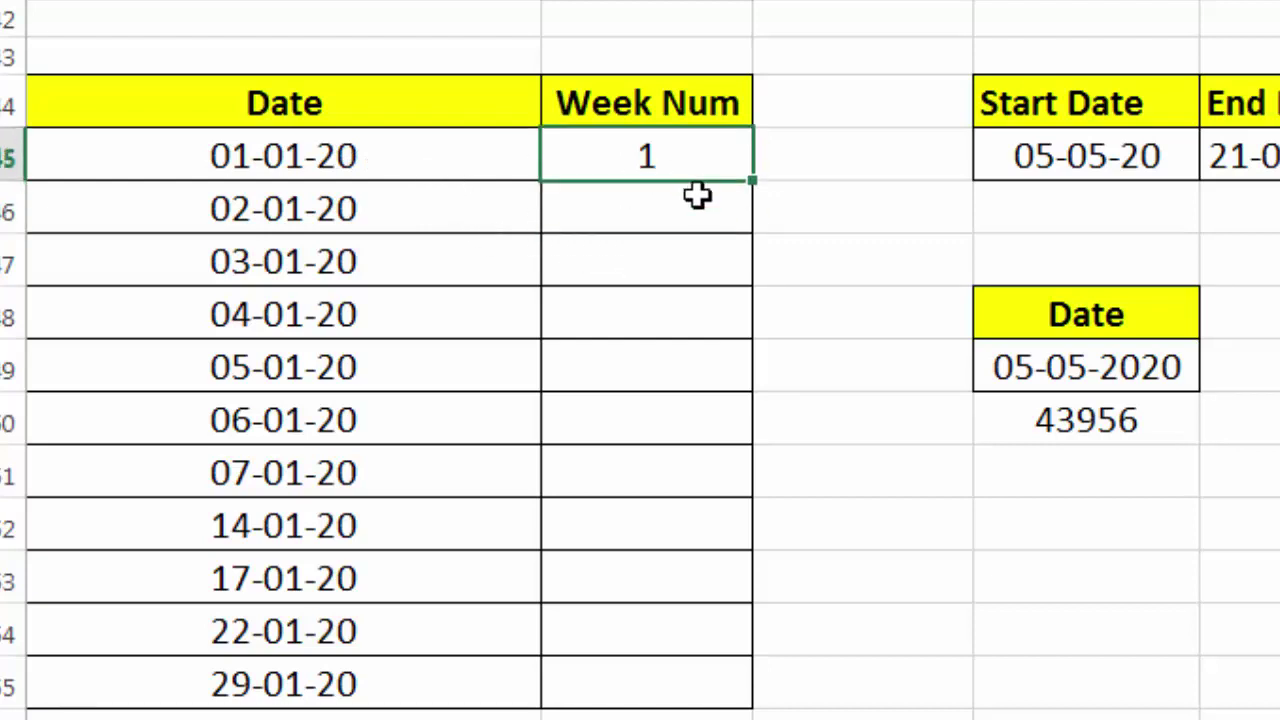
pyautogui.moveTo(752, 181); pyautogui.dragTo(738, 485)
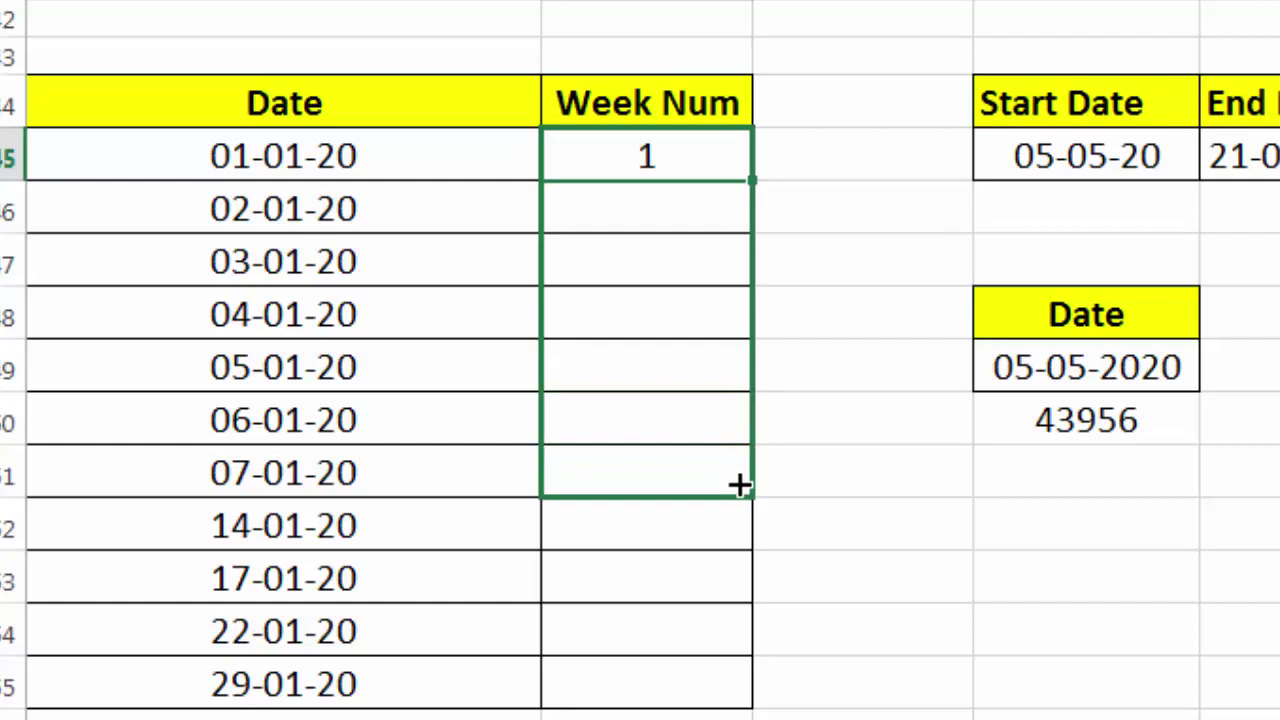
pyautogui.moveTo(738, 485); pyautogui.dragTo(740, 486)
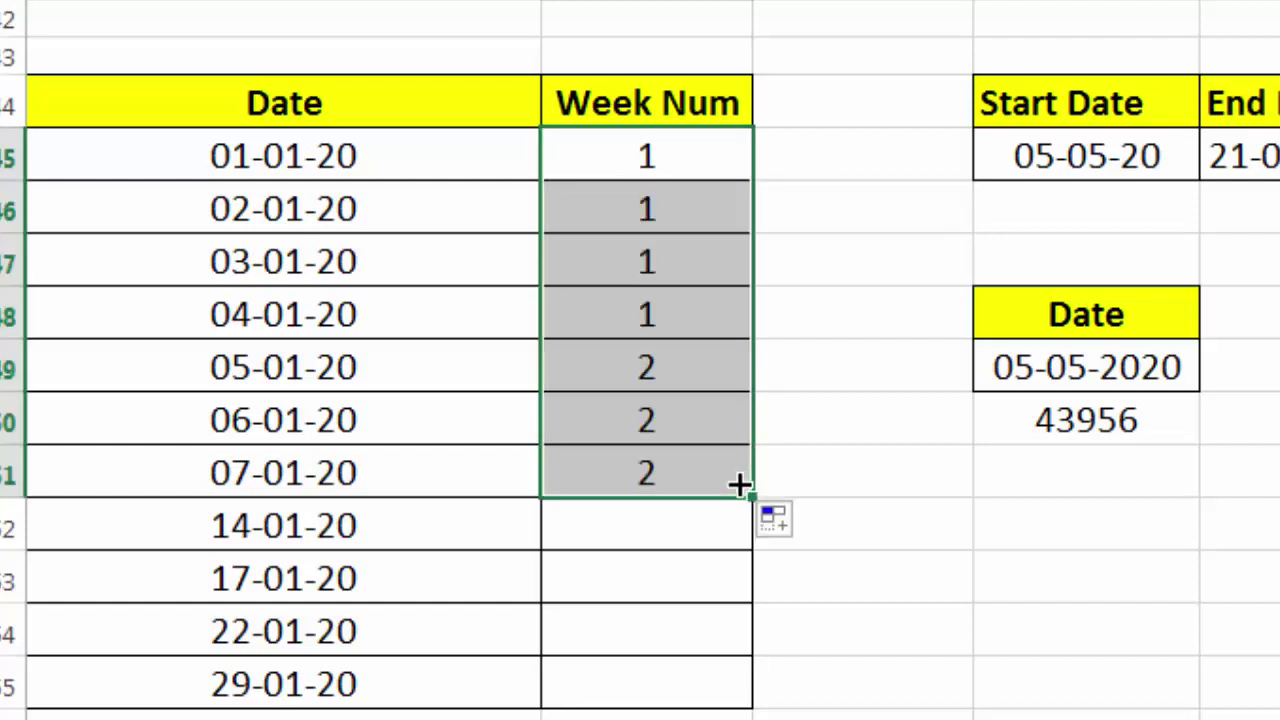
pyautogui.click(608, 375)
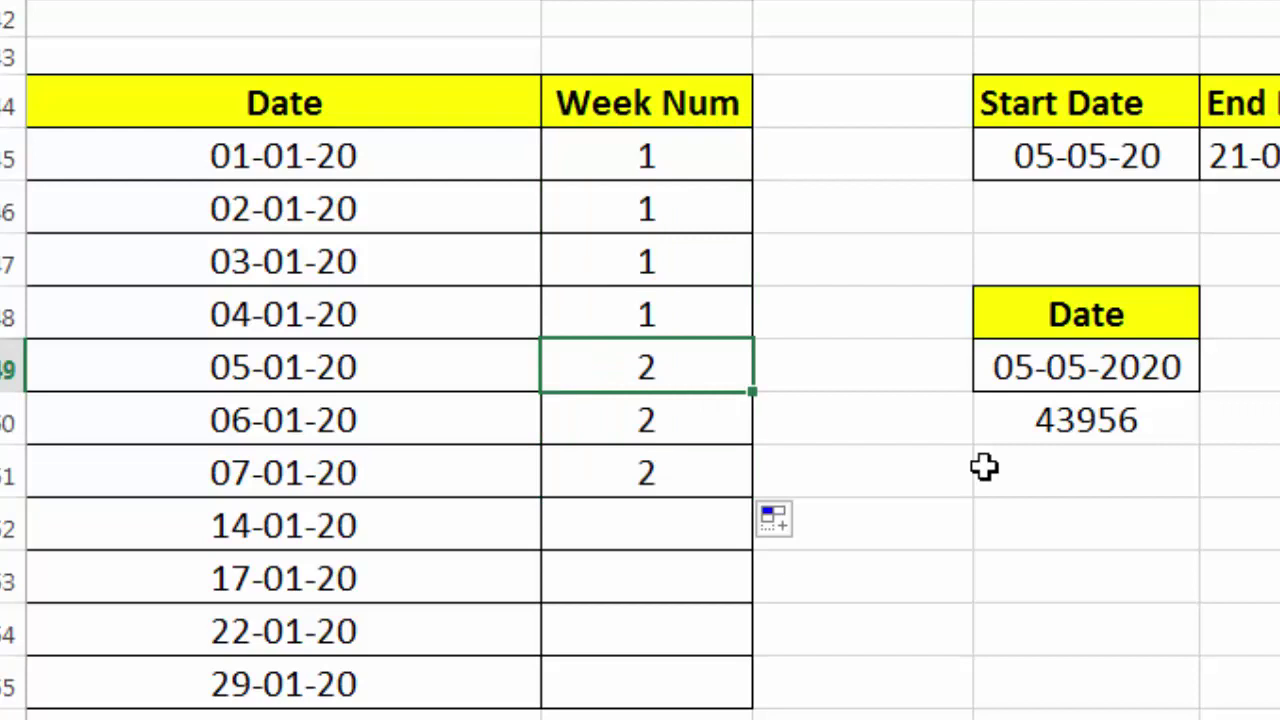
pyautogui.click(697, 486)
# - Extend the week numbers down to B55 and check the results: weeks 1 through 5
pyautogui.moveTo(752, 496); pyautogui.dragTo(795, 685)
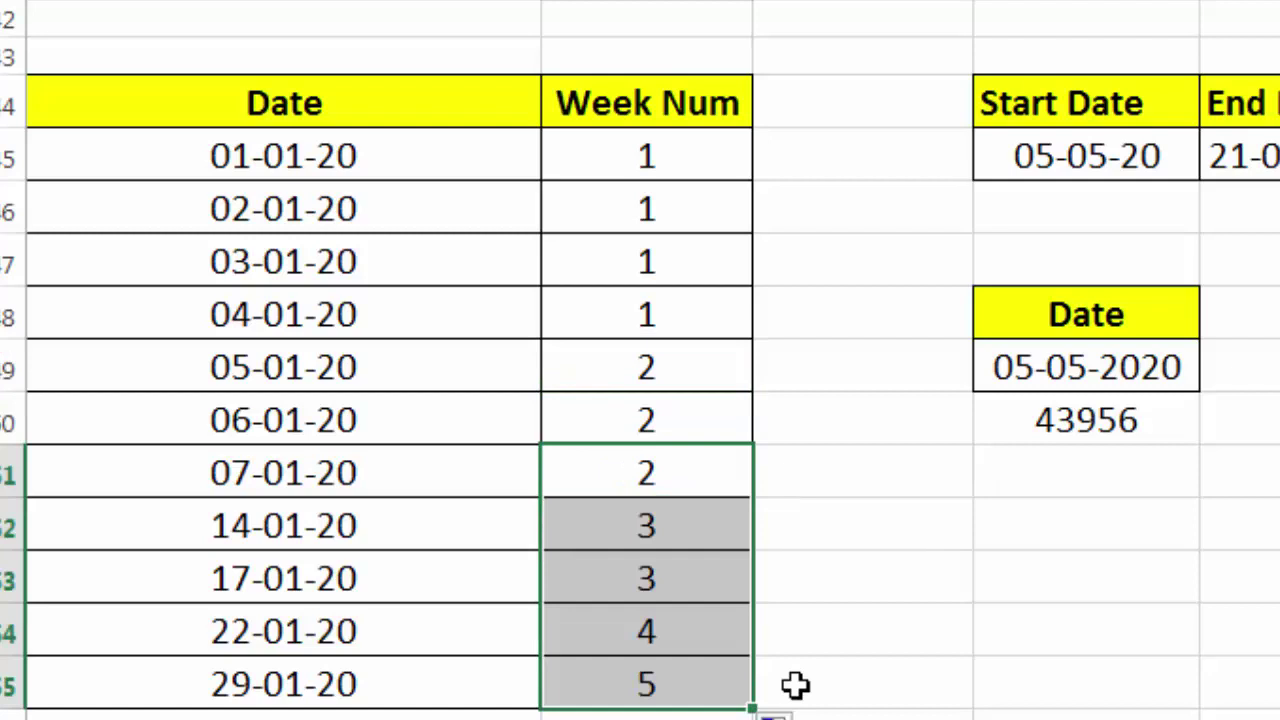
pyautogui.click(709, 535)
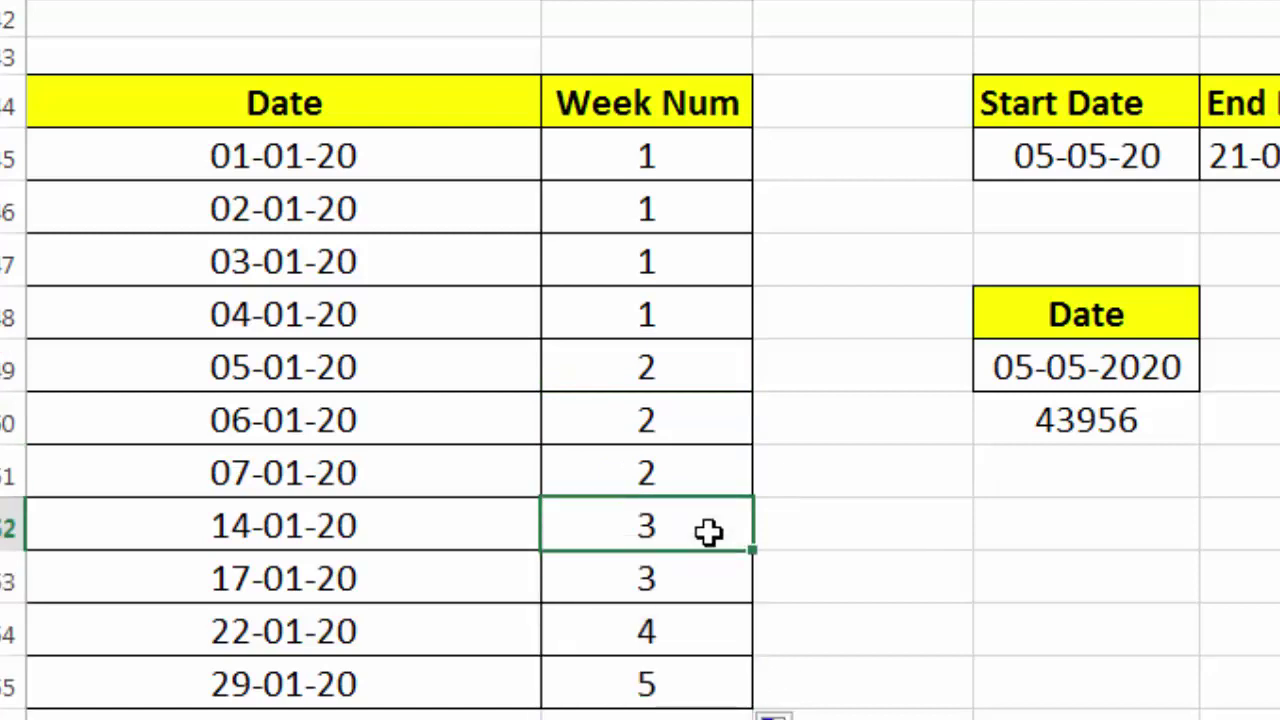
pyautogui.click(709, 632)
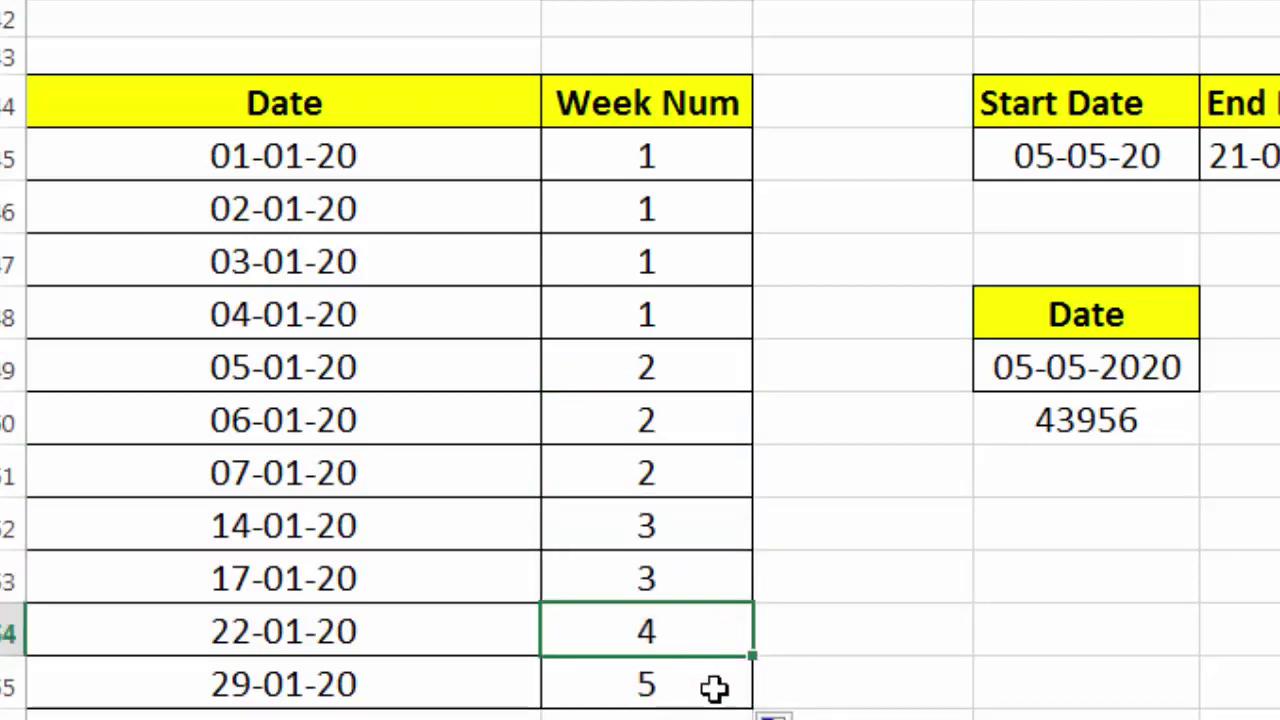
pyautogui.click(714, 687)
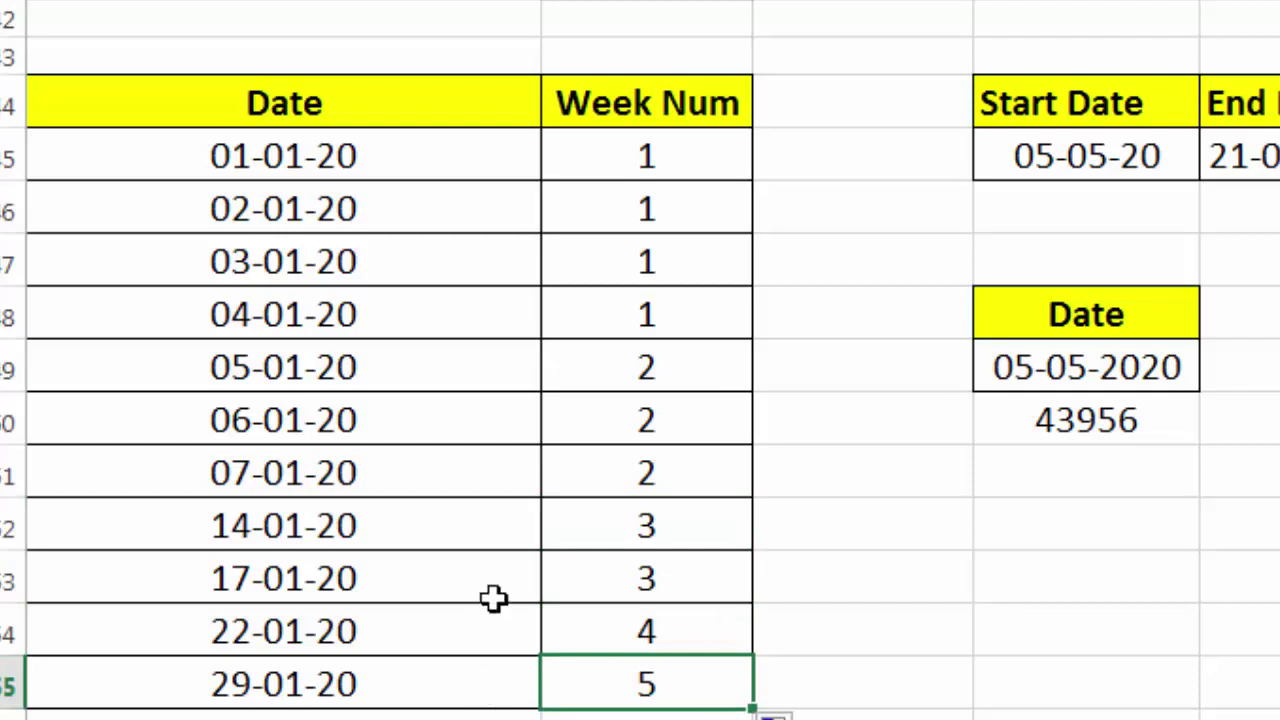
pyautogui.click(603, 160)
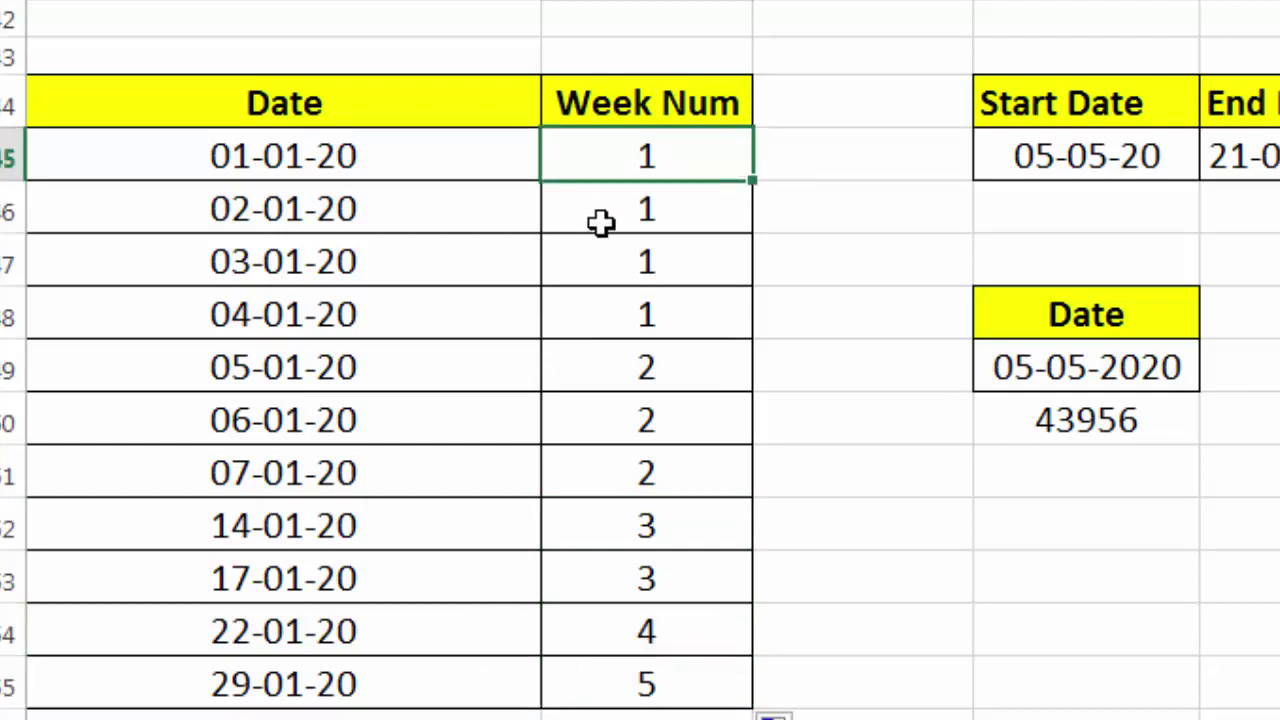
pyautogui.click(600, 462)
pyautogui.click(601, 415)
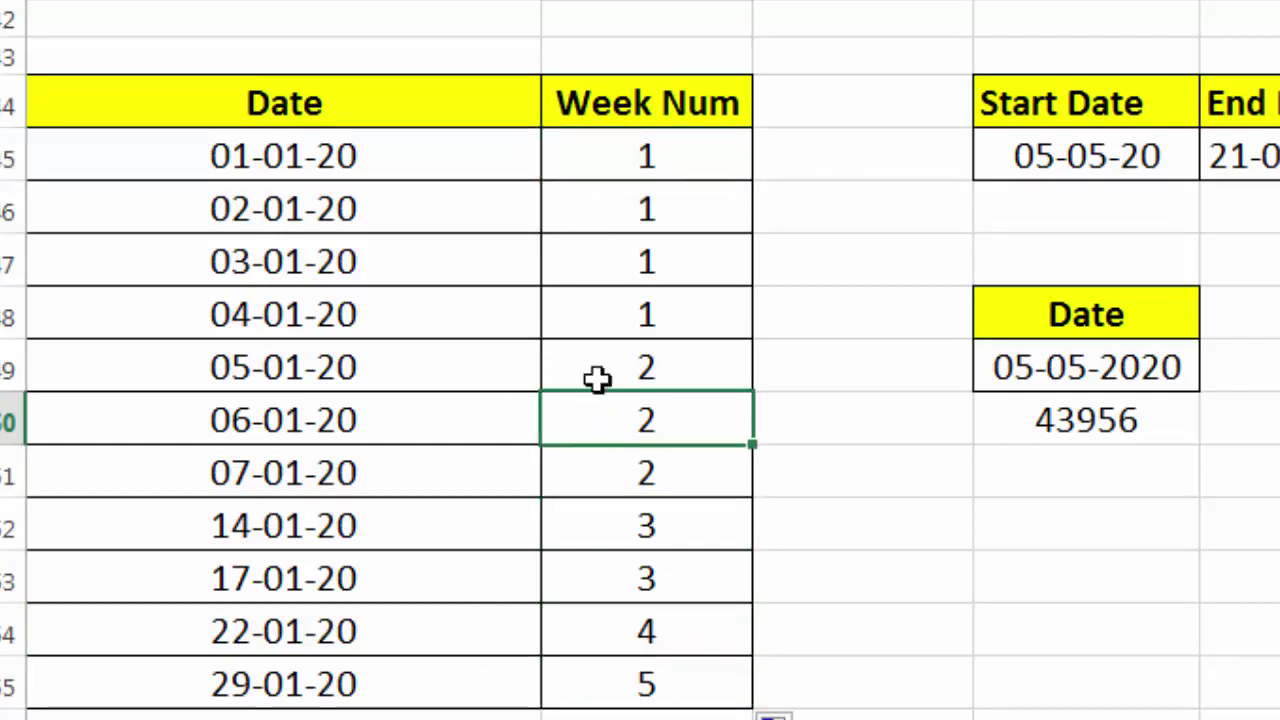
pyautogui.click(597, 372)
pyautogui.click(591, 425)
pyautogui.click(592, 476)
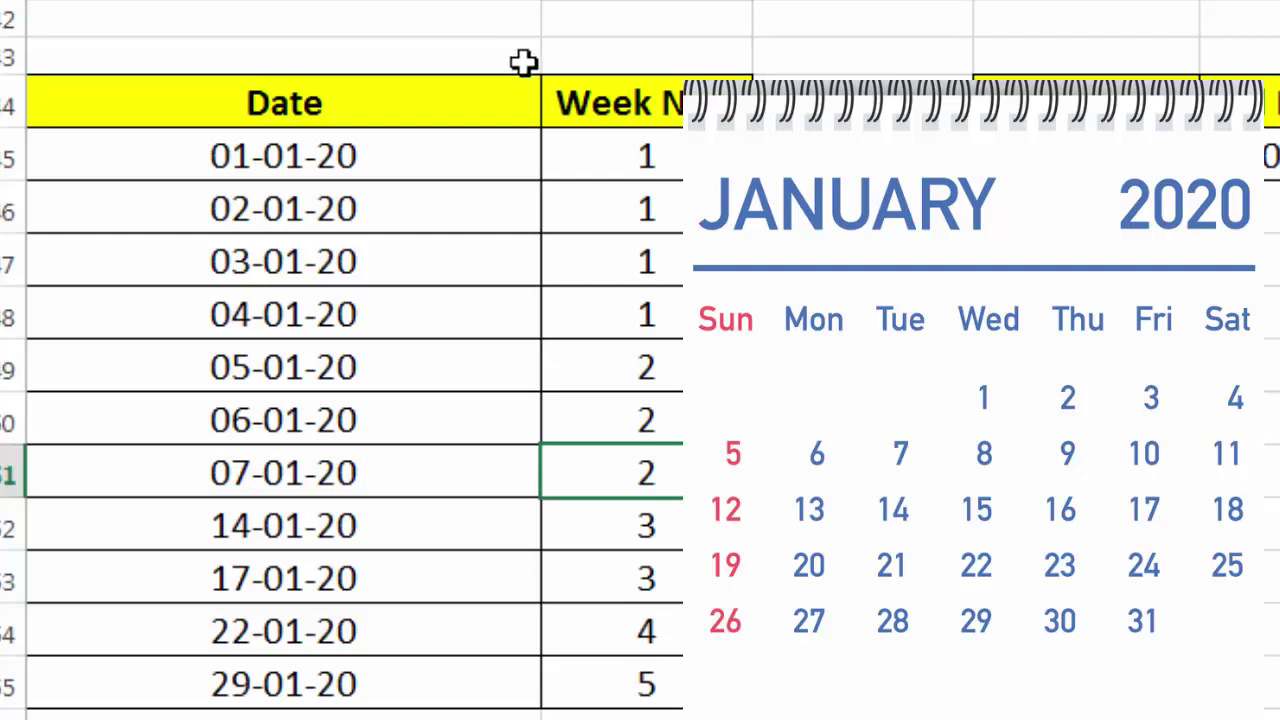
pyautogui.moveTo(600, 157); pyautogui.dragTo(607, 310)
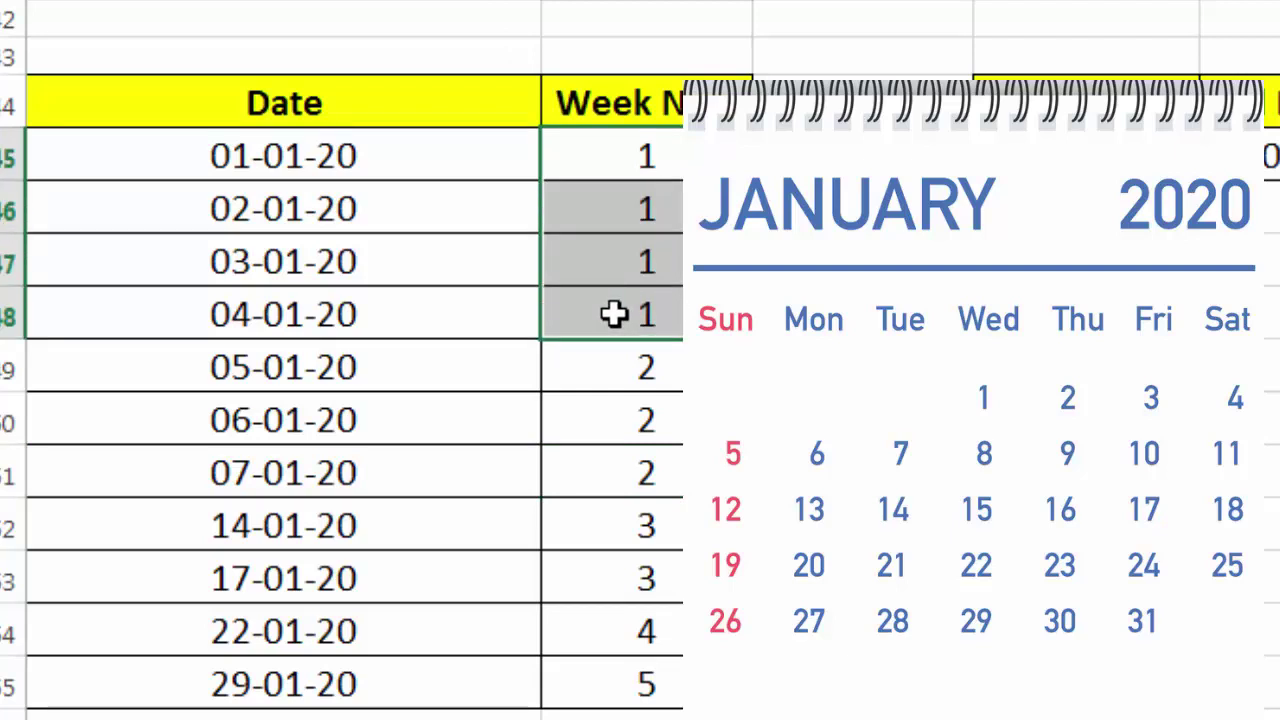
pyautogui.click(591, 166)
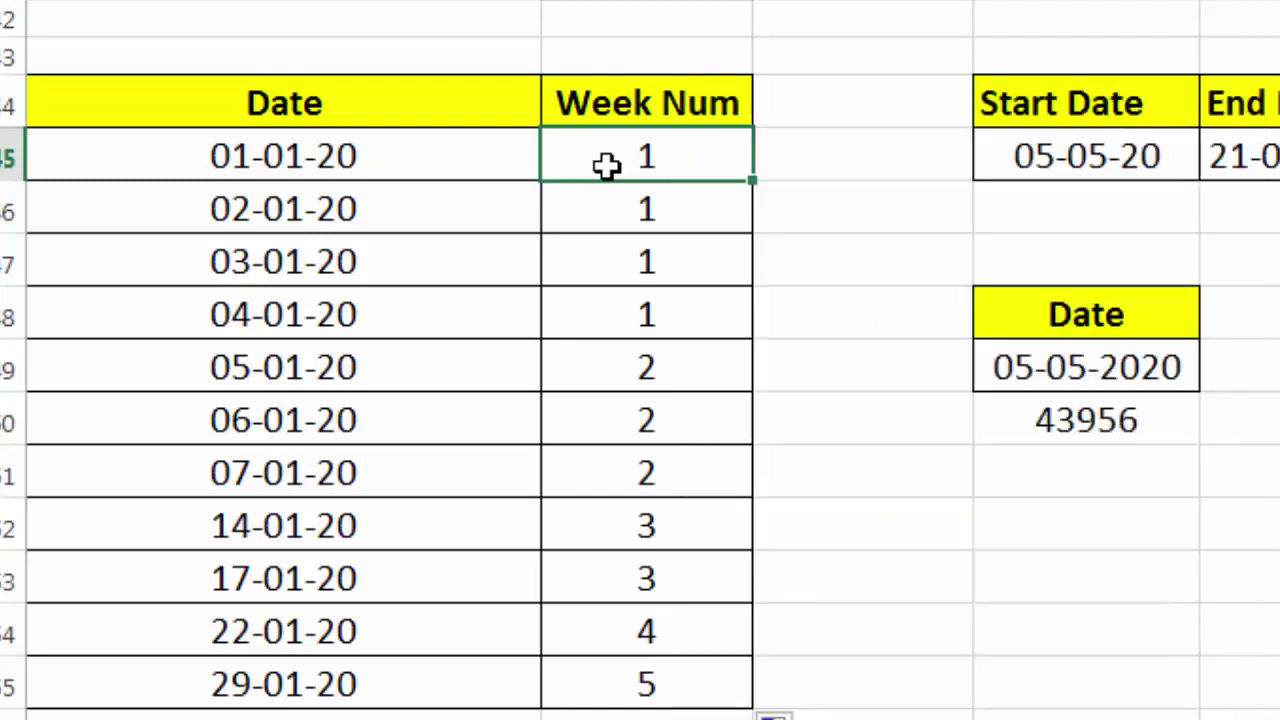
# - Add return type 13 to the first WEEKNUM formula so weeks start on Wednesday
pyautogui.doubleClick(607, 166)
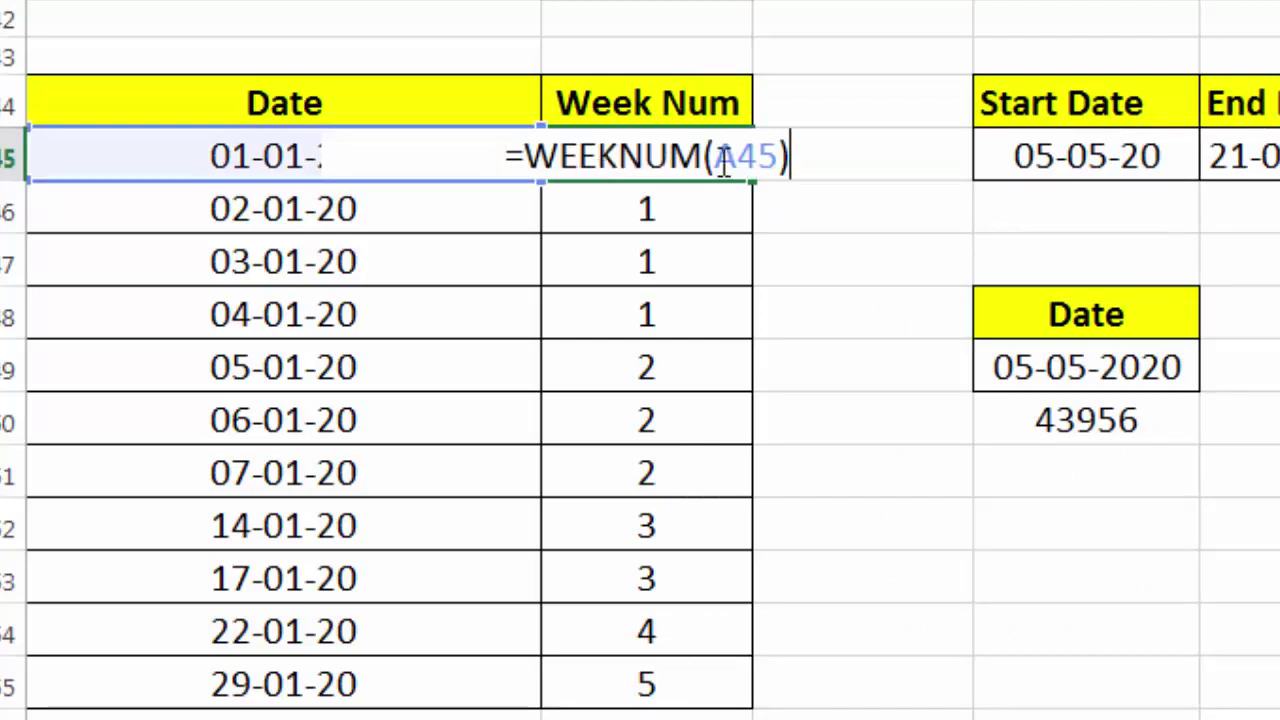
pyautogui.click(782, 160)
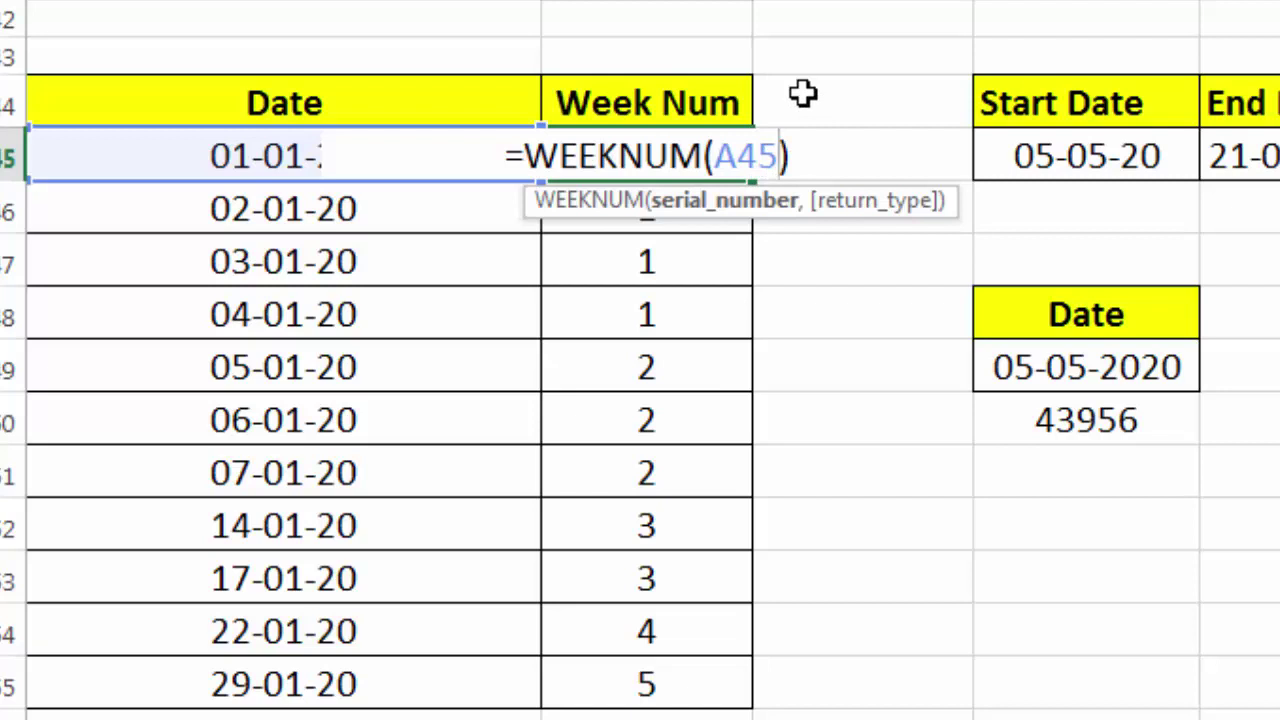
pyautogui.write(',')
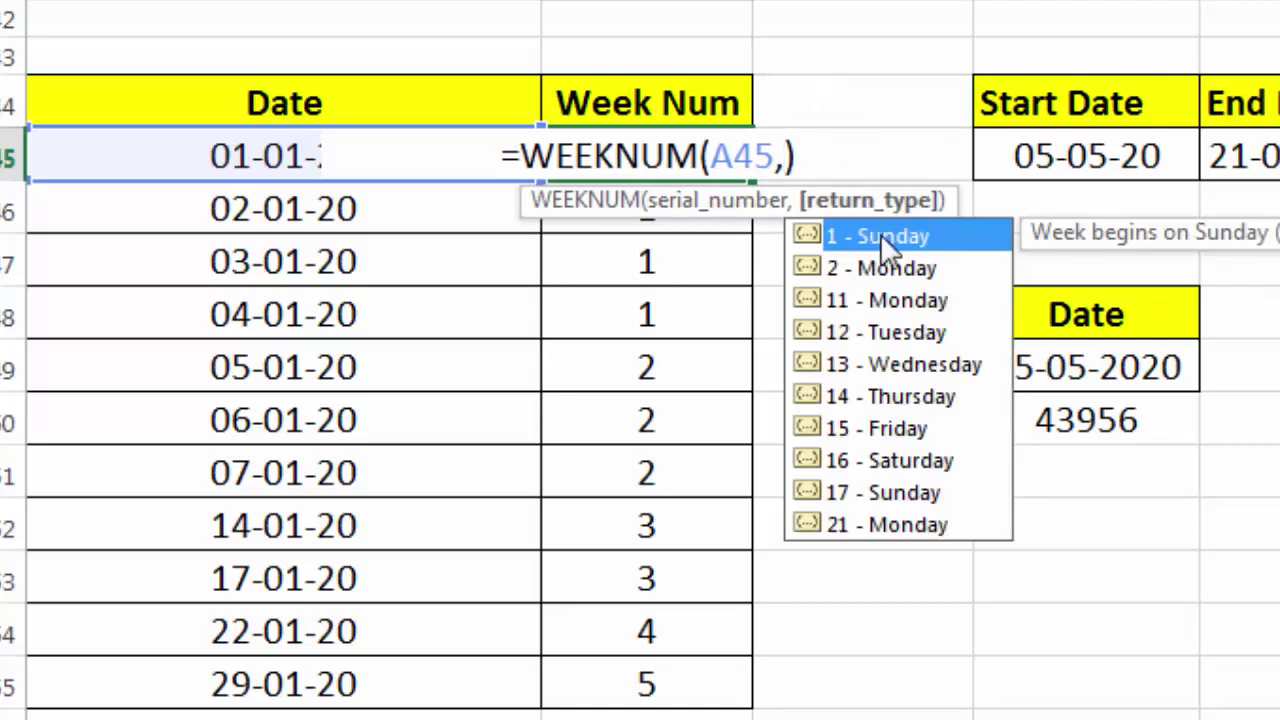
pyautogui.doubleClick(917, 366)
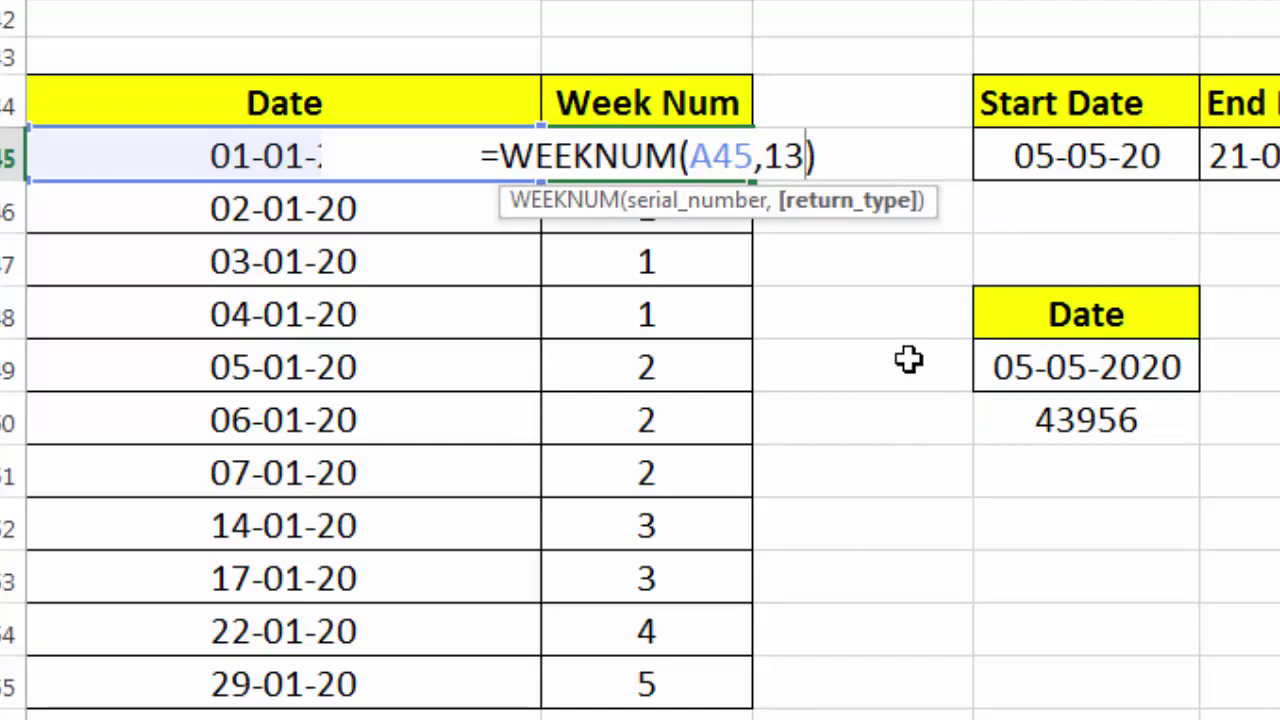
pyautogui.press('Return')
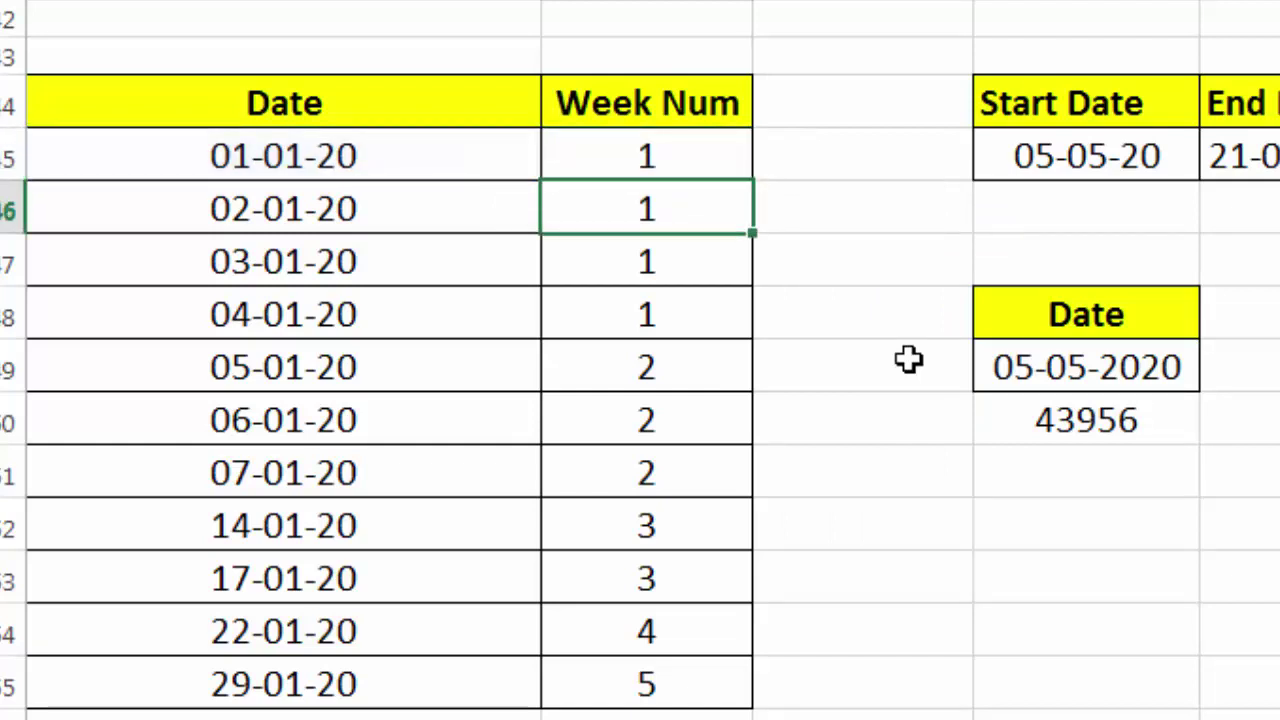
# - Copy the type-13 WEEKNUM formula down to B55 and check the weeks for 07-01-20 through 29-01-20
pyautogui.click(697, 152)
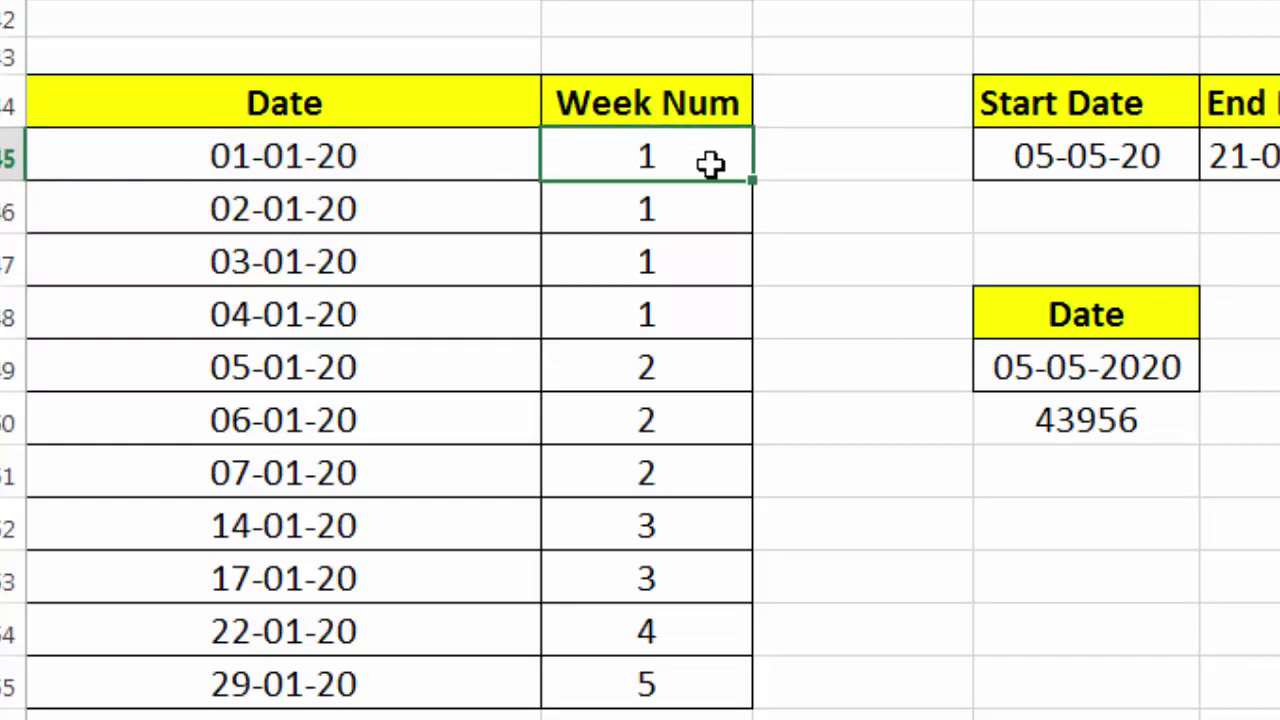
pyautogui.moveTo(752, 182); pyautogui.dragTo(737, 697)
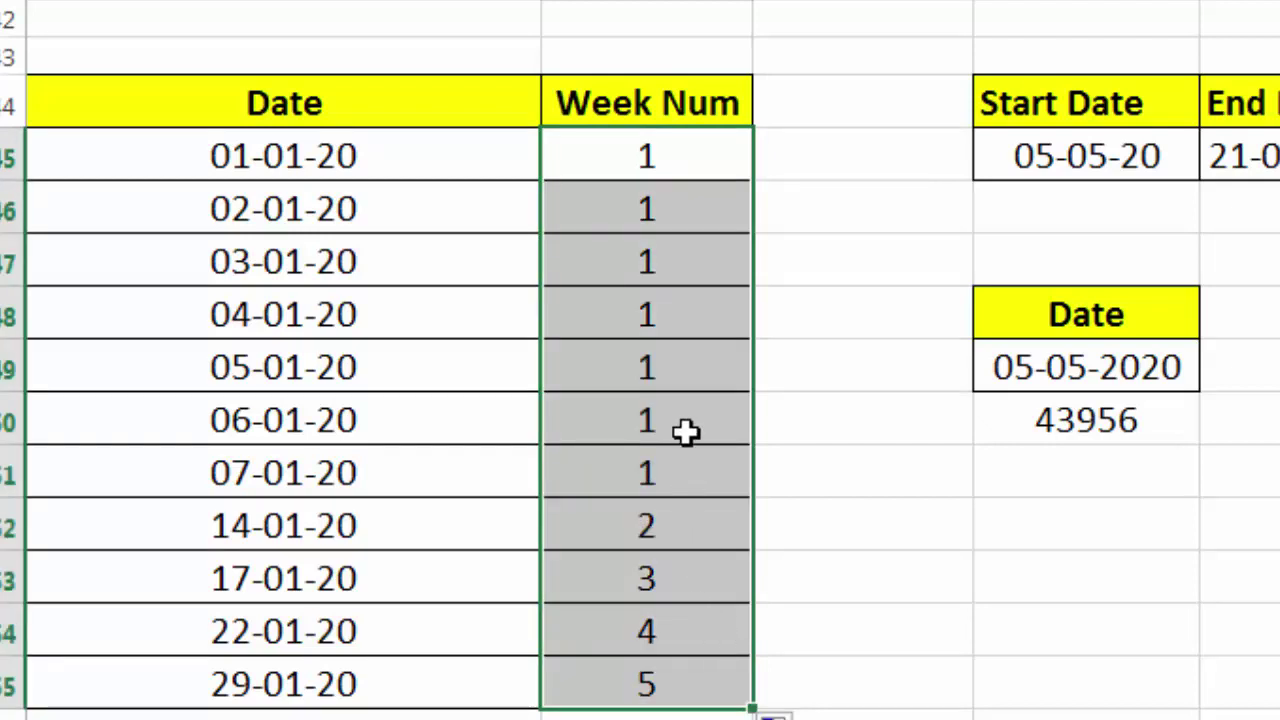
pyautogui.click(688, 475)
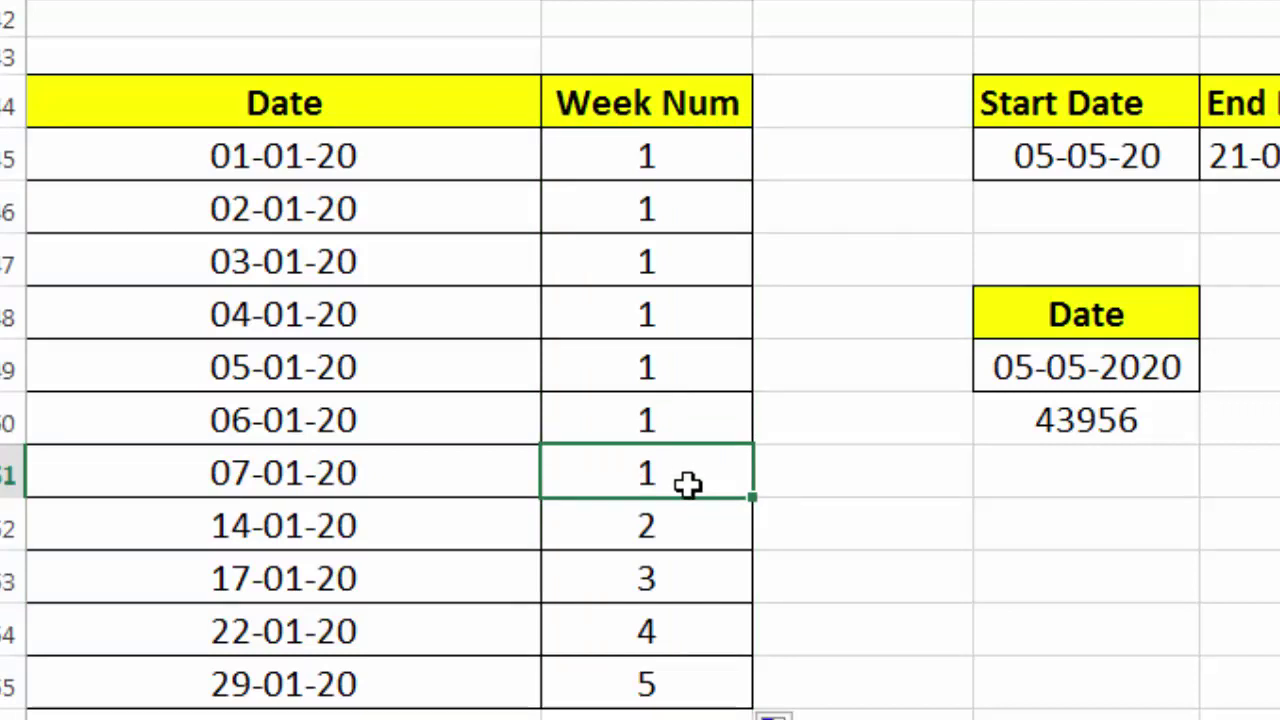
pyautogui.click(692, 520)
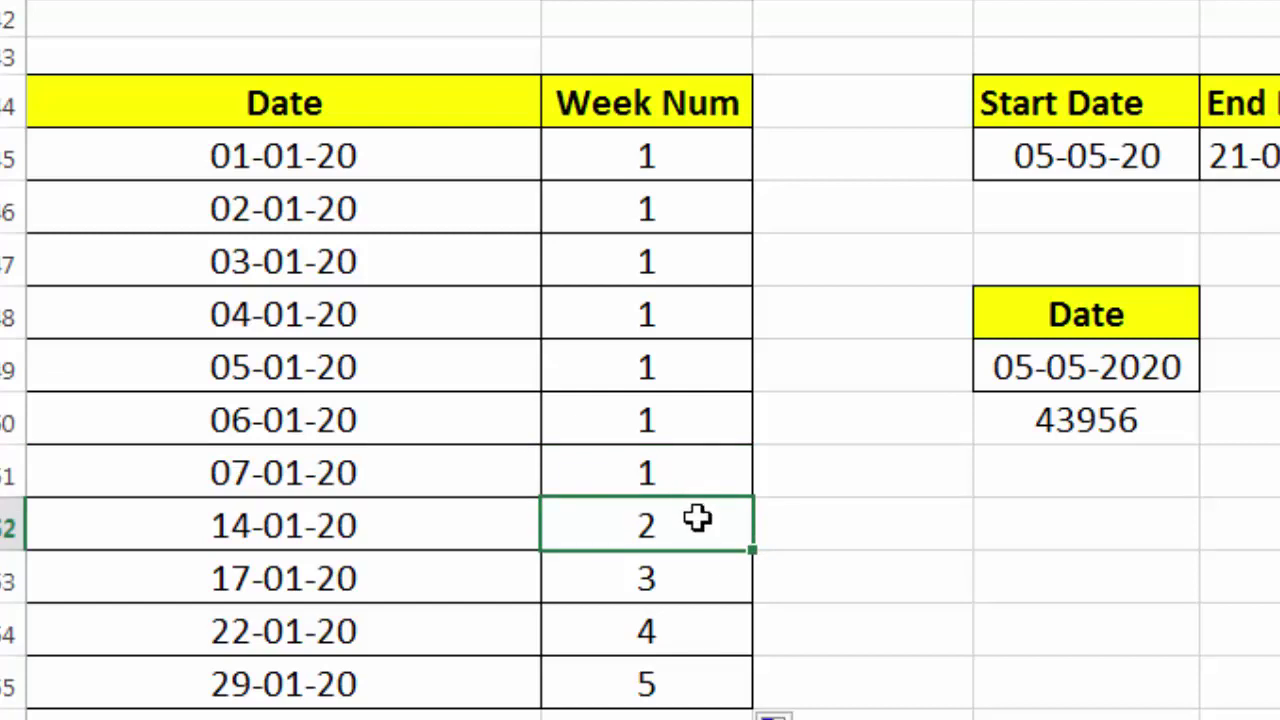
pyautogui.click(701, 589)
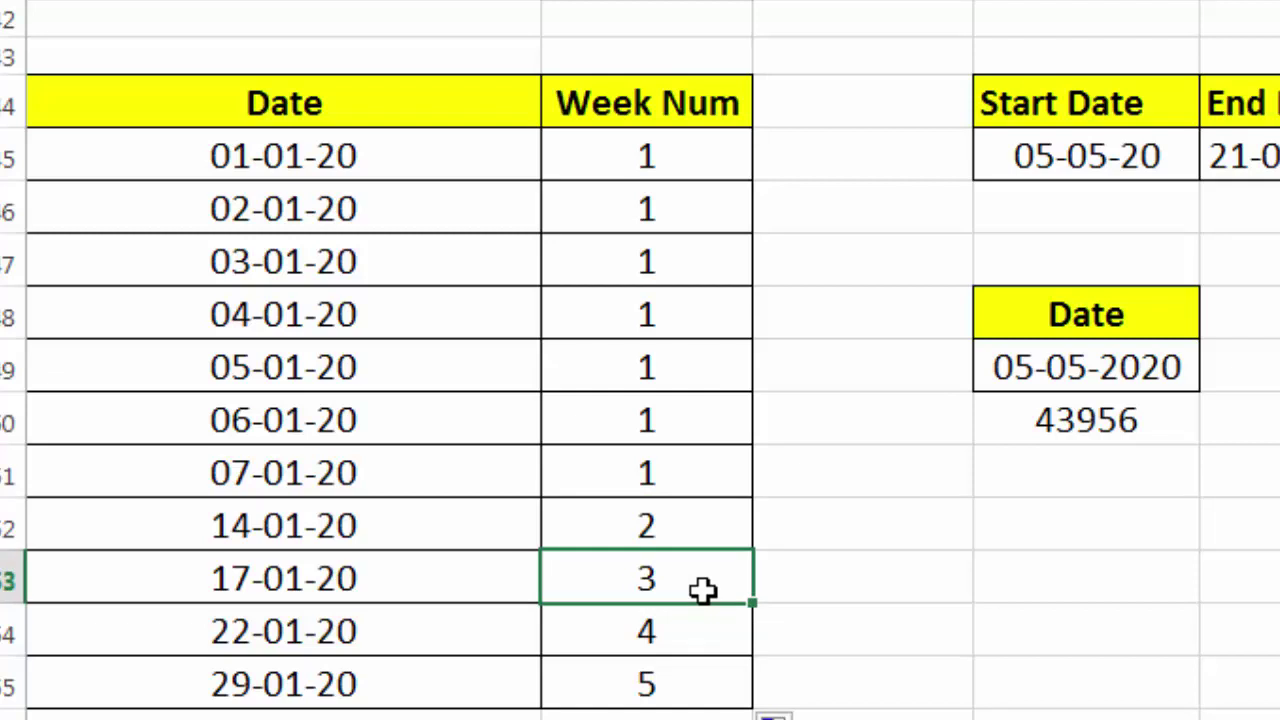
pyautogui.press('Return')
pyautogui.click(679, 580)
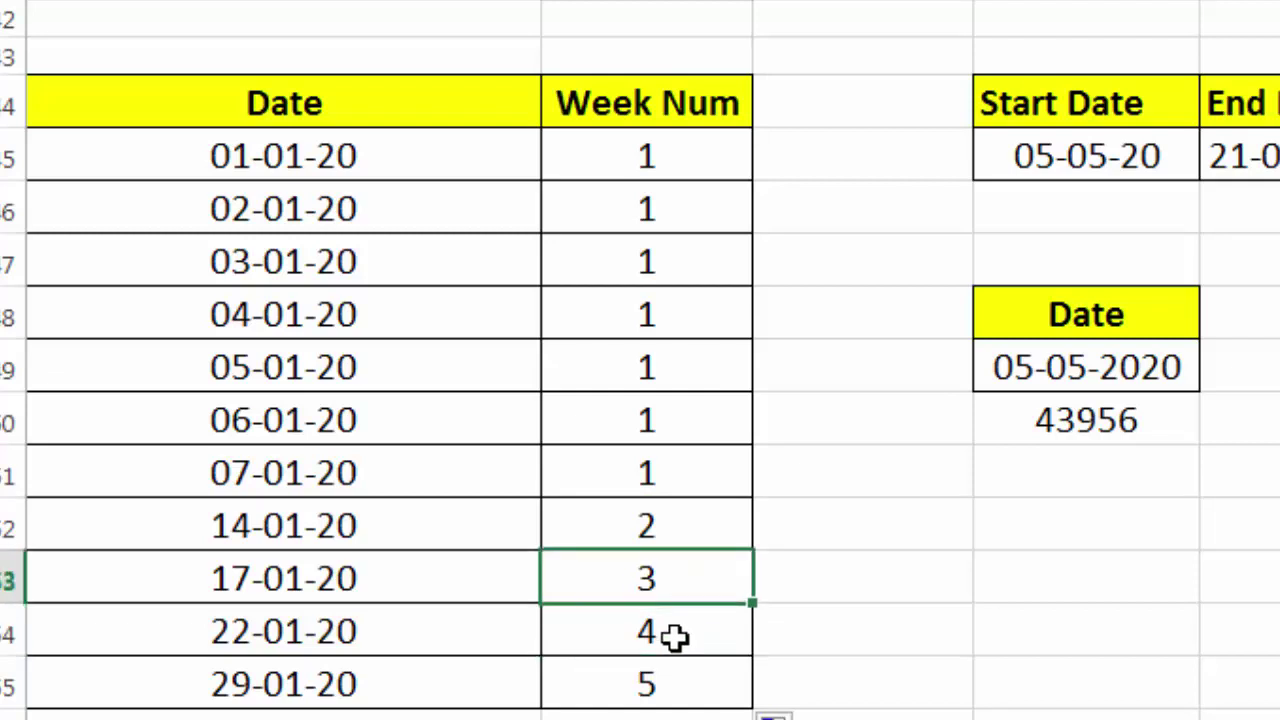
pyautogui.click(674, 640)
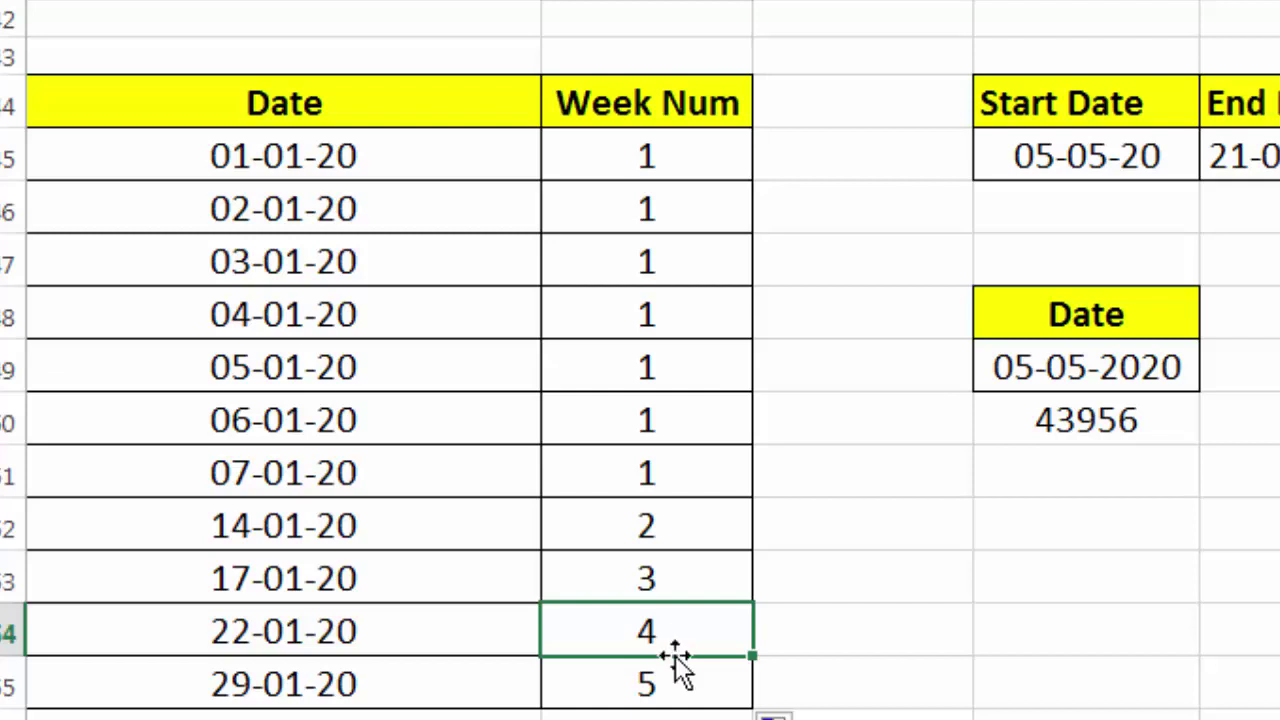
pyautogui.click(674, 684)
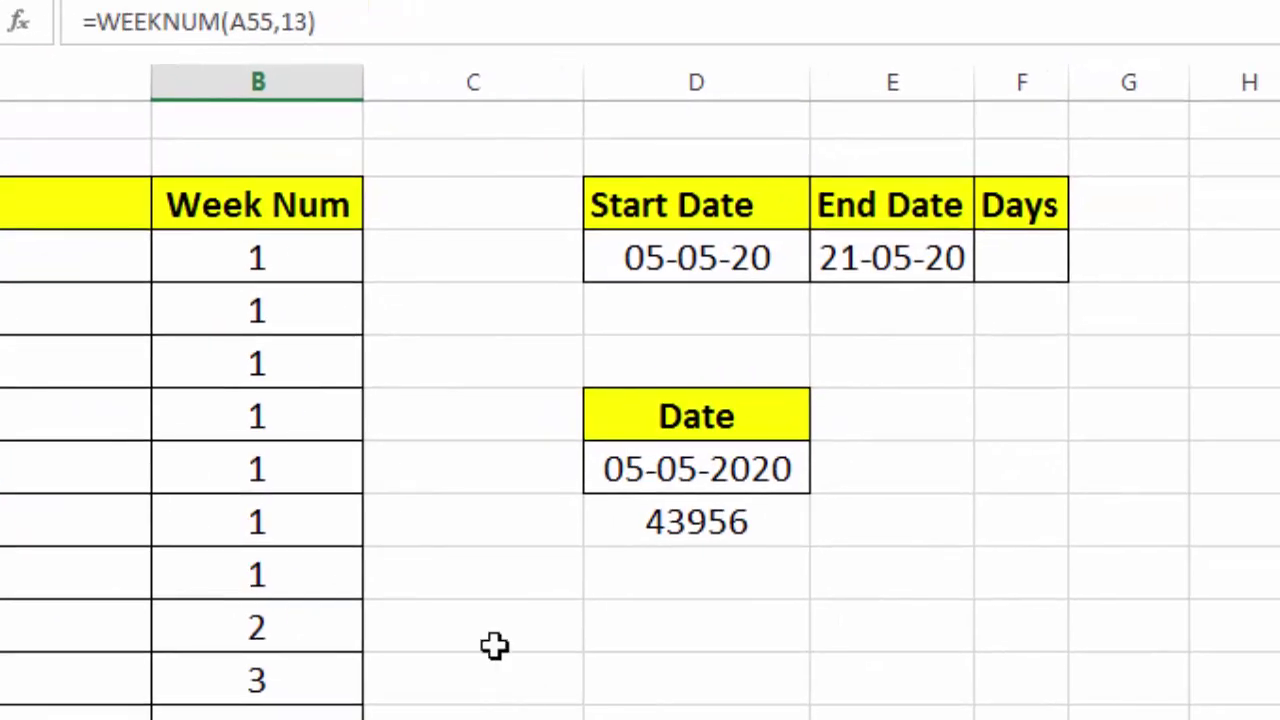
pyautogui.click(449, 529)
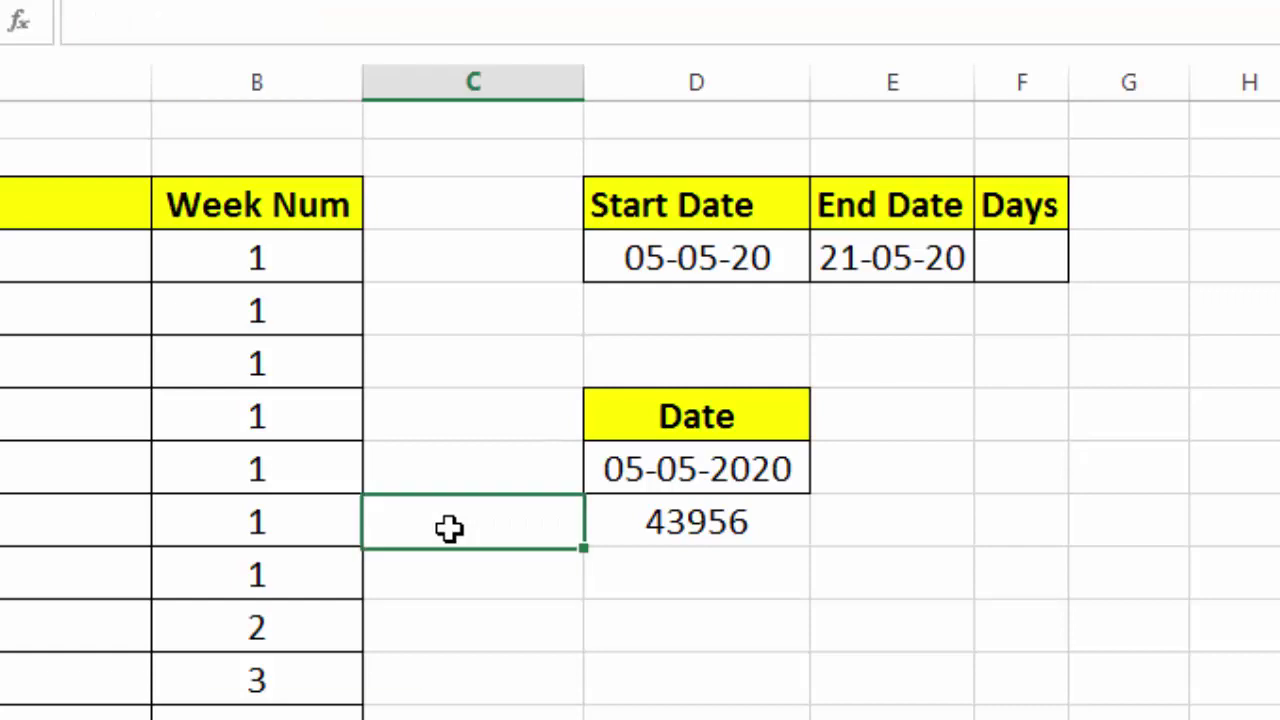
pyautogui.click(668, 623)
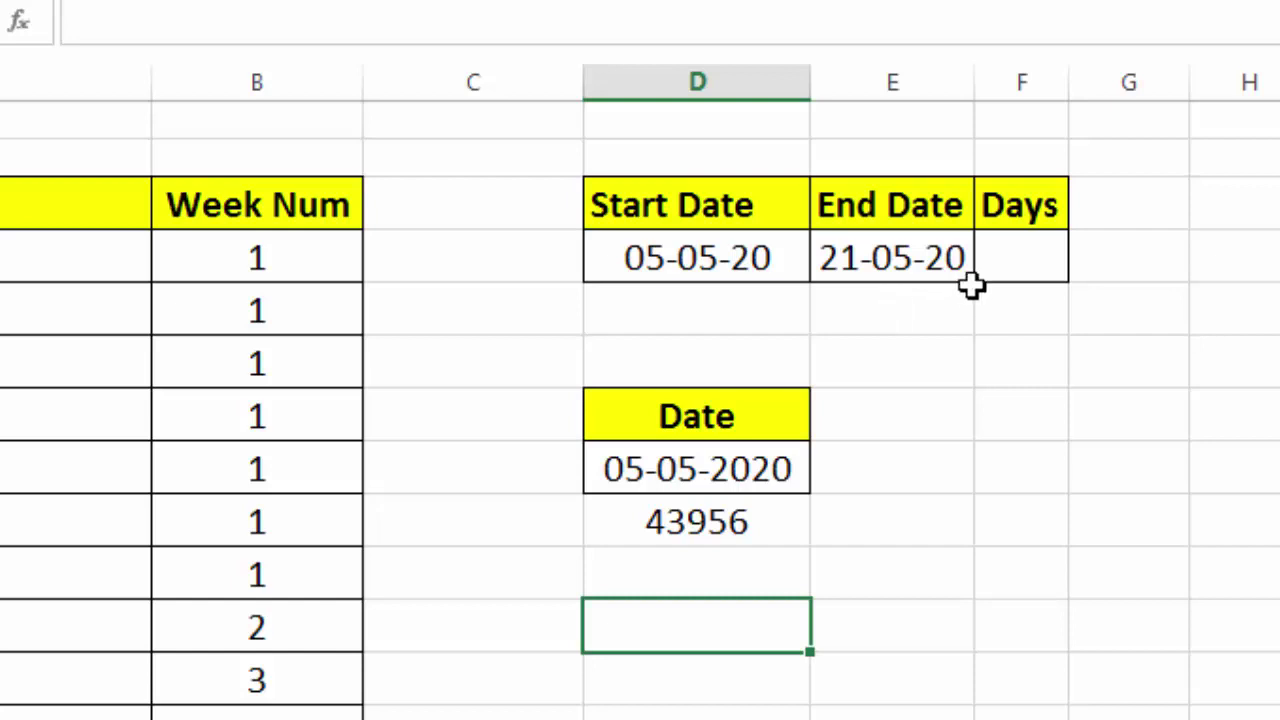
# - Compute Days as =E45-D45, giving 16 days from 05-05-20 to 21-05-20
pyautogui.click(990, 258)
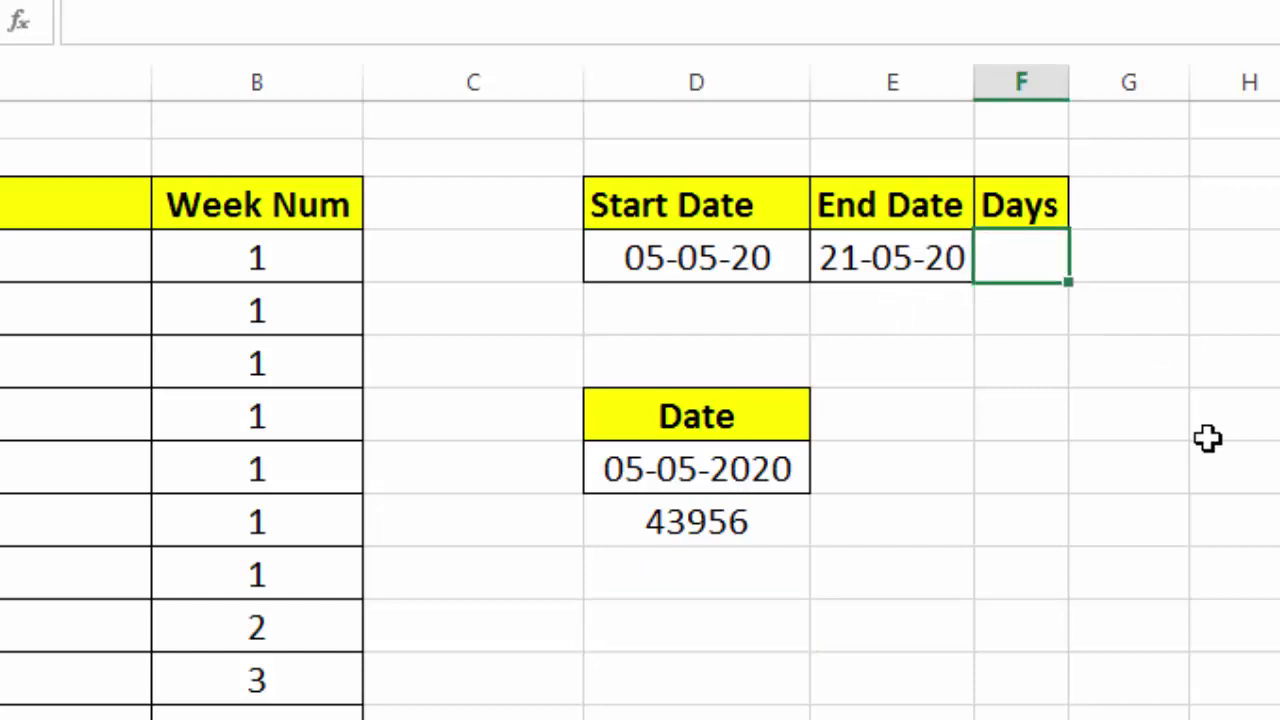
pyautogui.write('=')
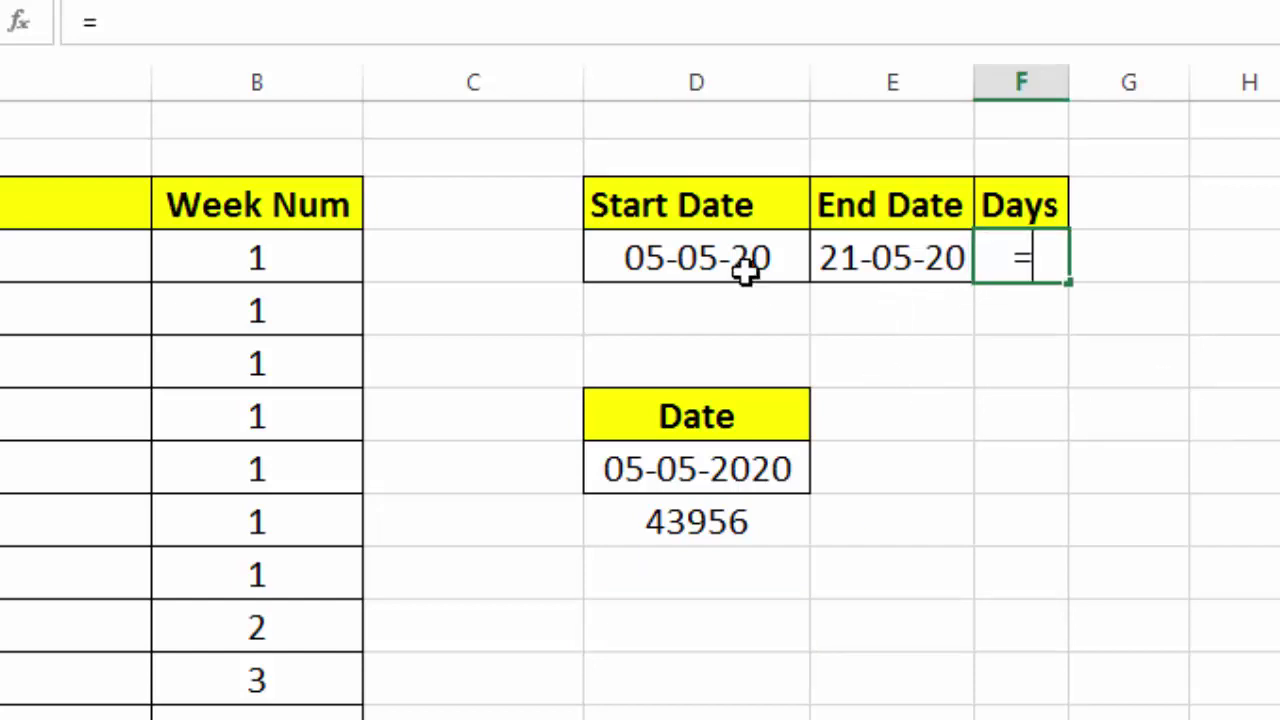
pyautogui.click(871, 259)
pyautogui.write('-')
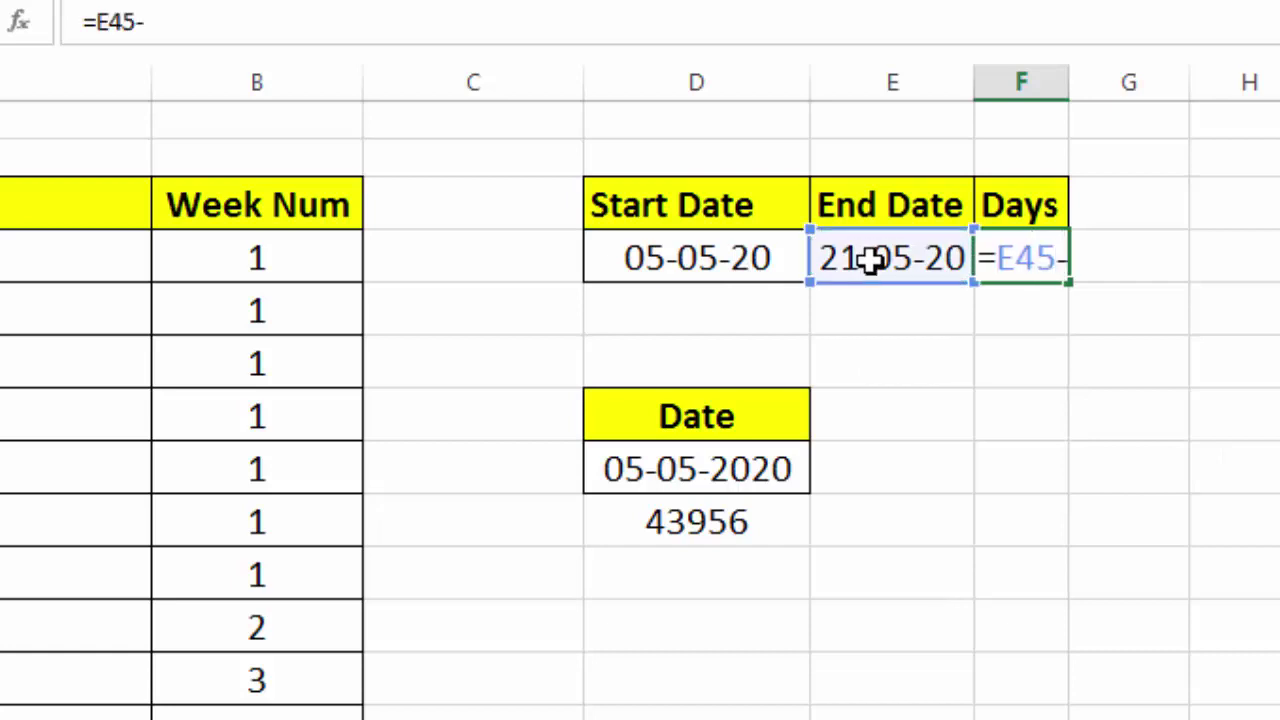
pyautogui.click(741, 250)
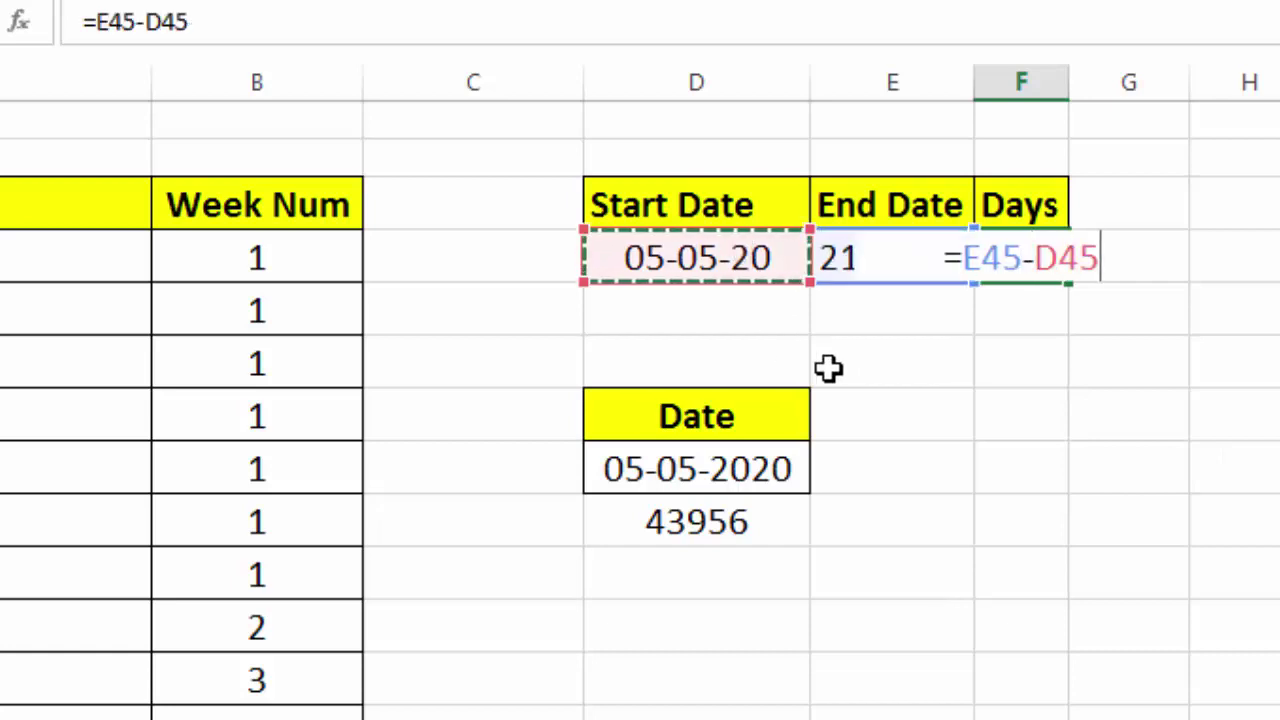
pyautogui.press('Return')
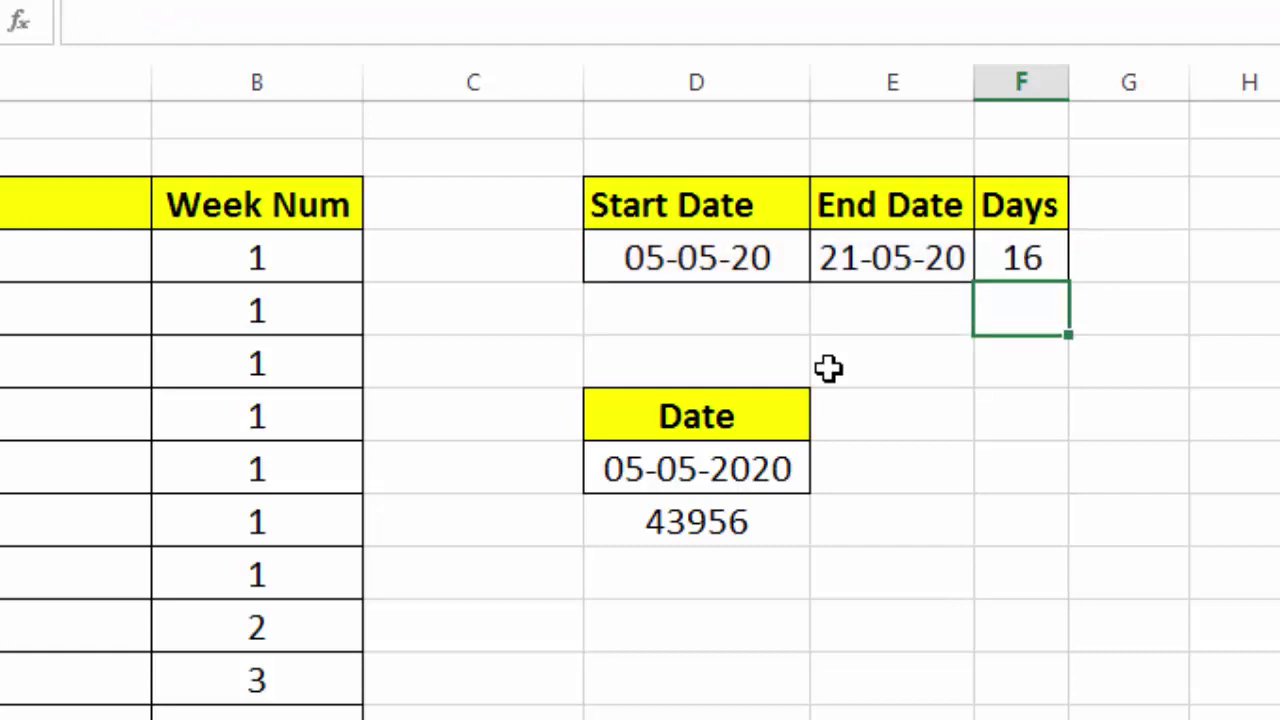
pyautogui.press('Up')
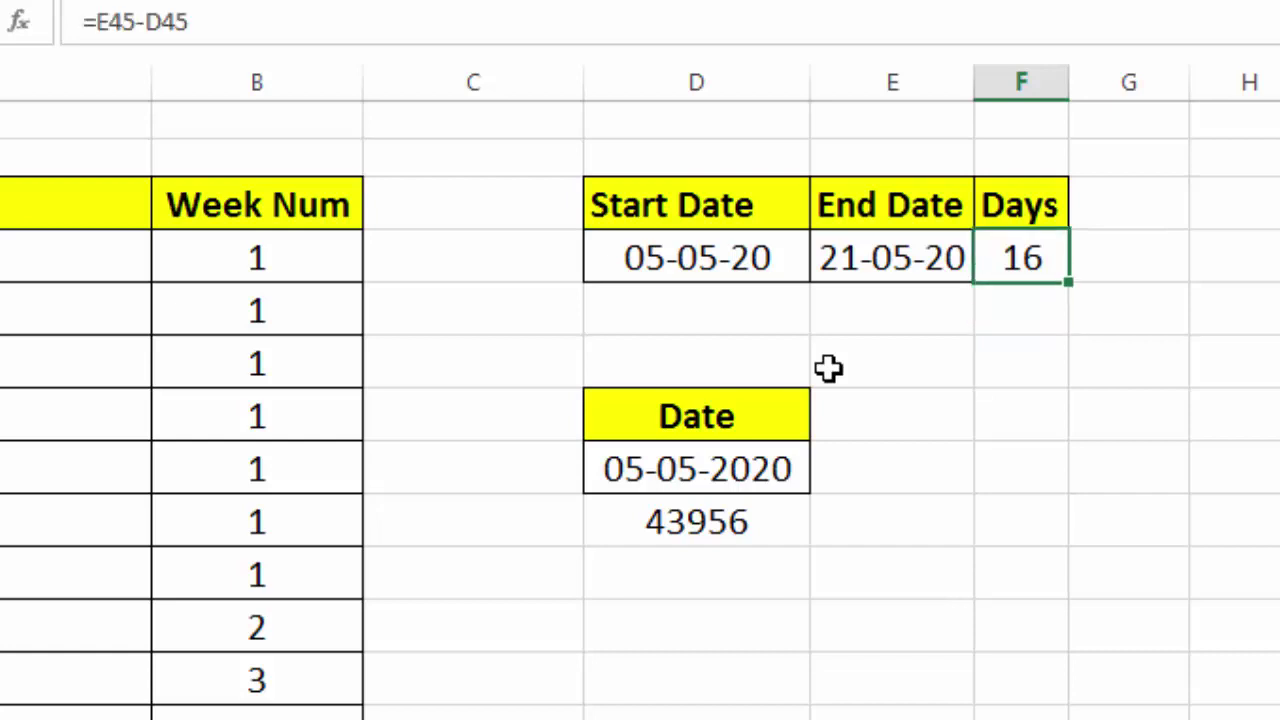
# - Replace the Days formula with =DAYS(E45,D45), which still returns 16
pyautogui.press('Delete')
pyautogui.write('=days')
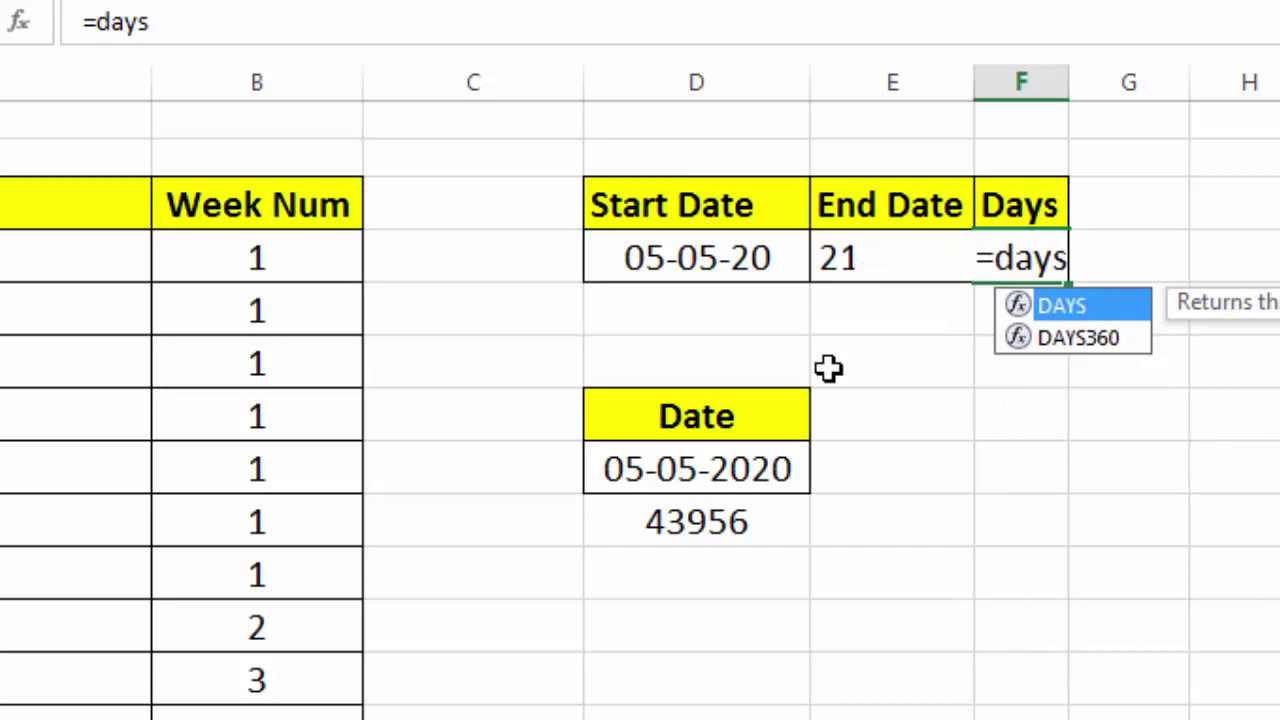
pyautogui.write('(')
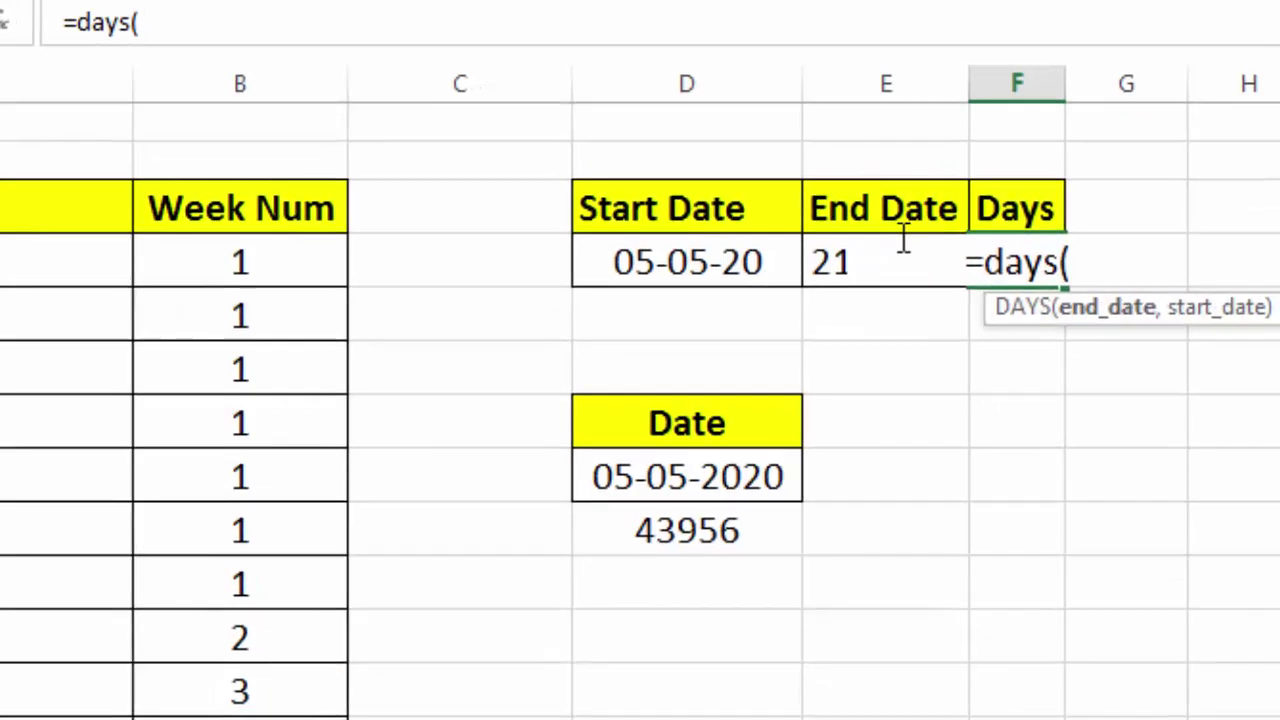
pyautogui.click(819, 262)
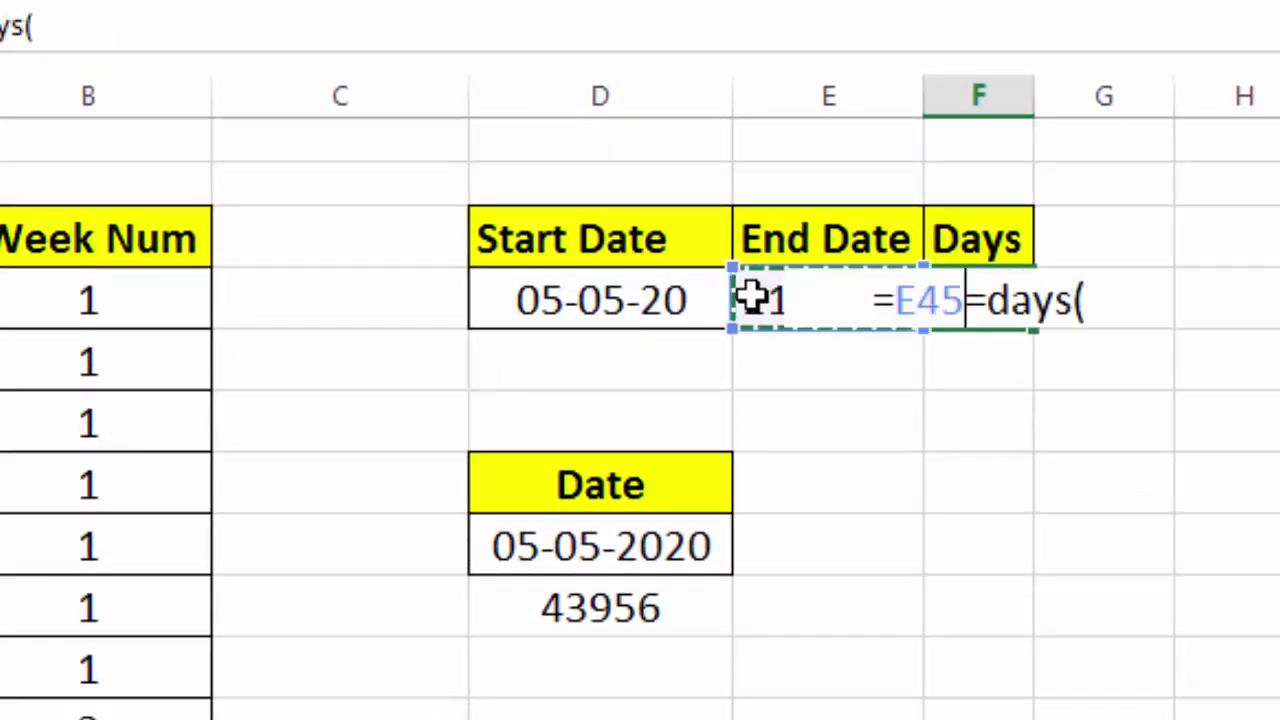
pyautogui.press('BackSpace')
pyautogui.press('BackSpace')
pyautogui.press('BackSpace')
pyautogui.press('BackSpace')
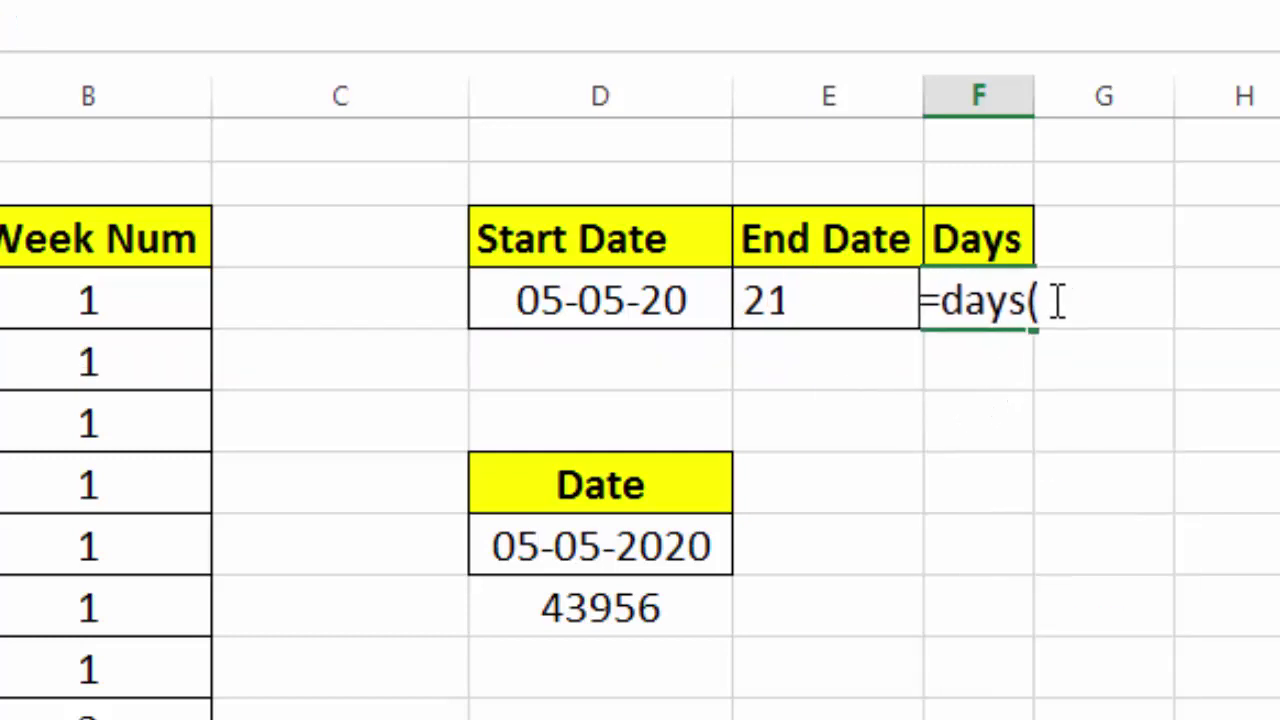
pyautogui.click(750, 297)
pyautogui.write(',')
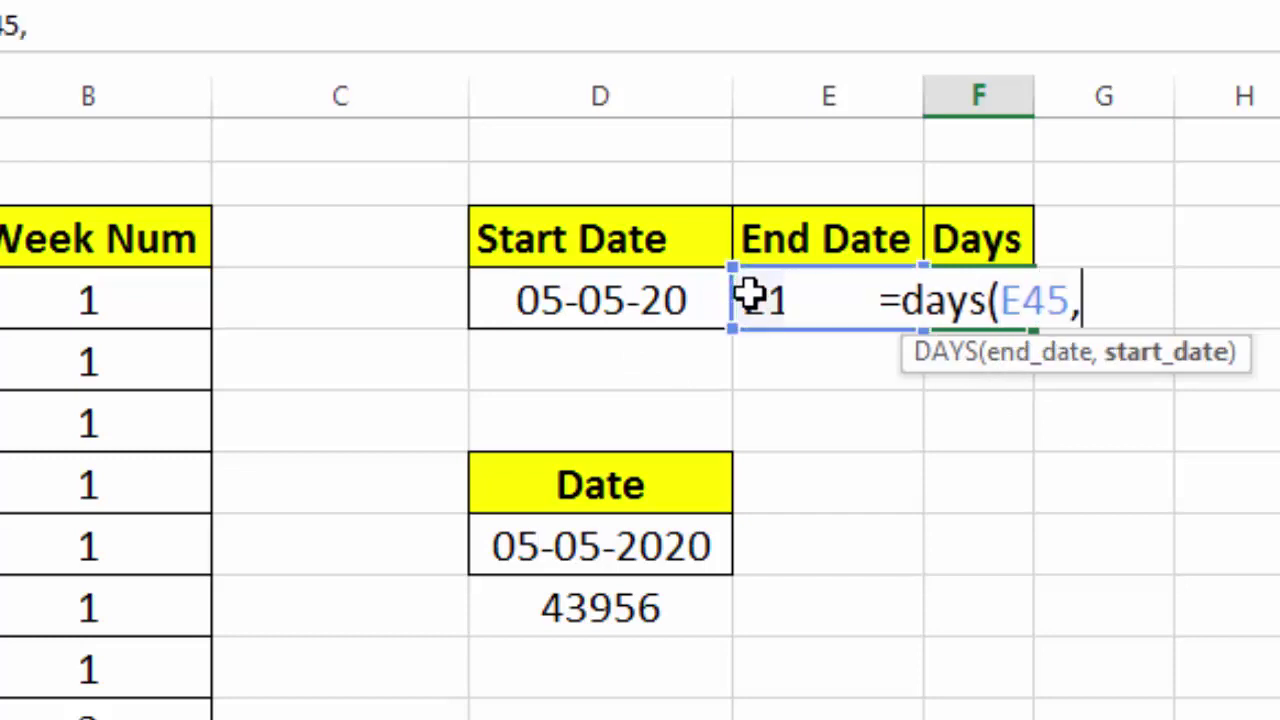
pyautogui.click(572, 302)
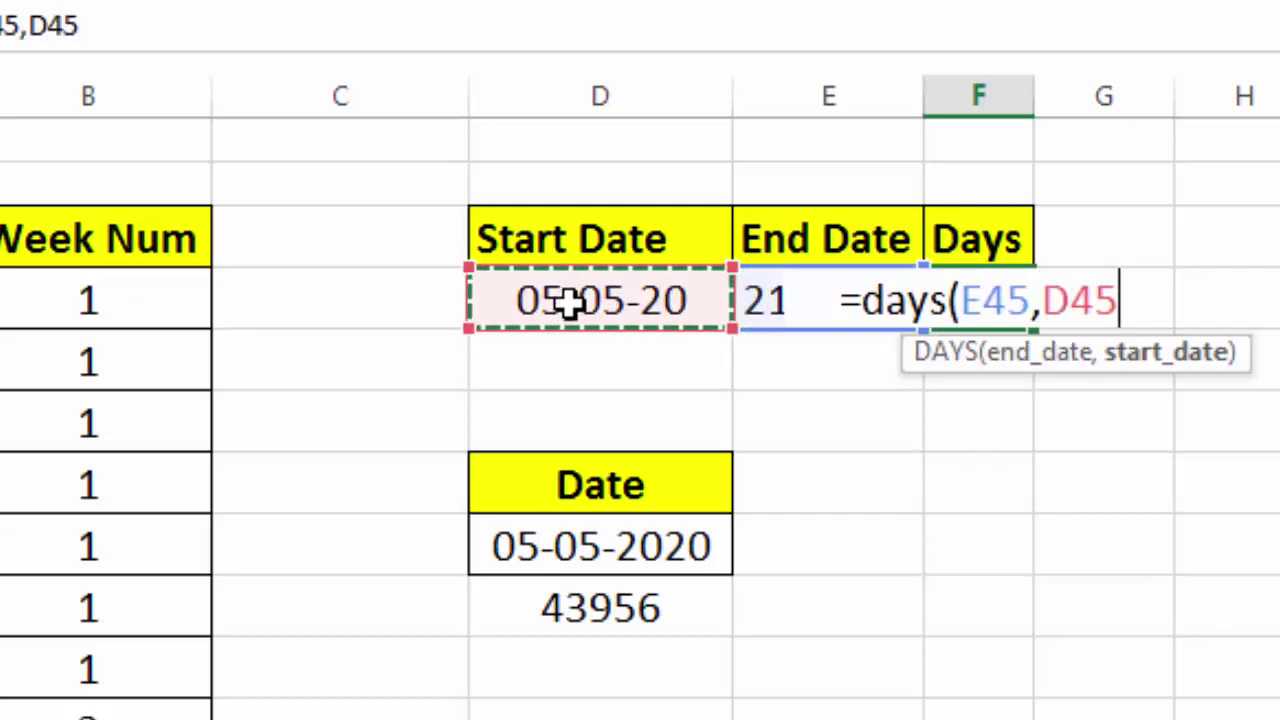
pyautogui.write(')')
pyautogui.press('Return')
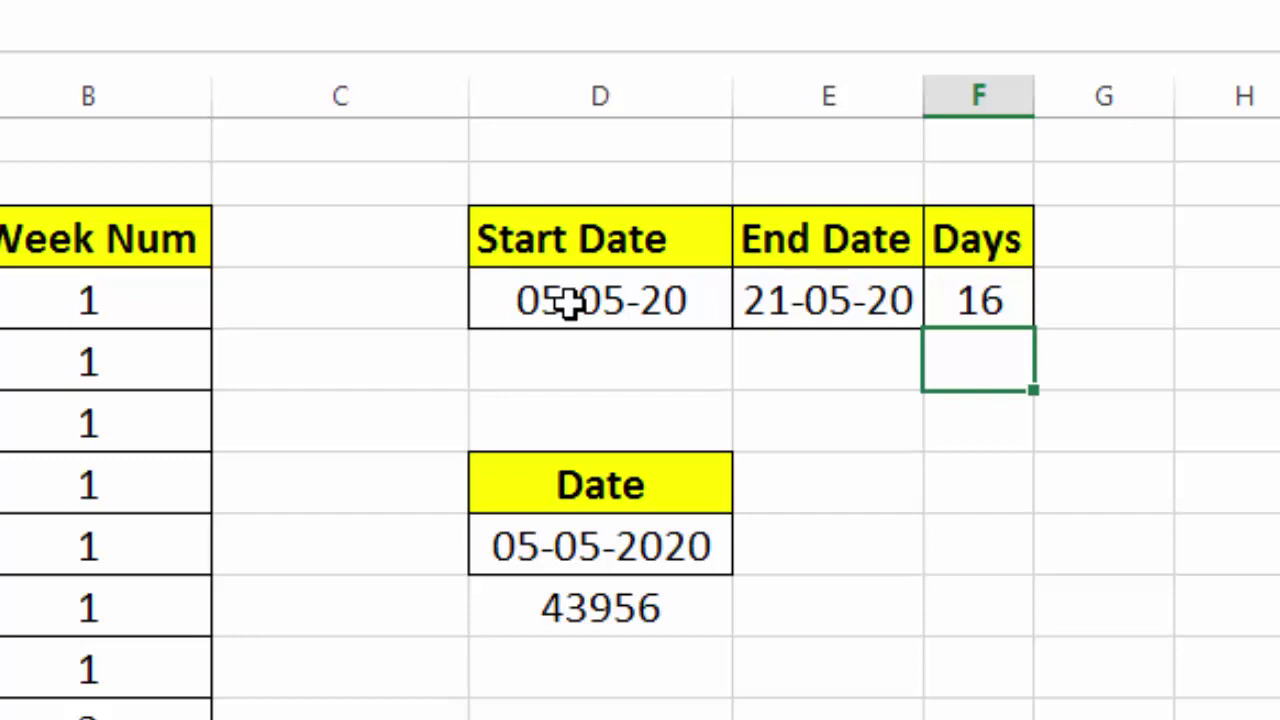
# - Copy the start date 05-05-20 into the empty cell below it
pyautogui.click(578, 375)
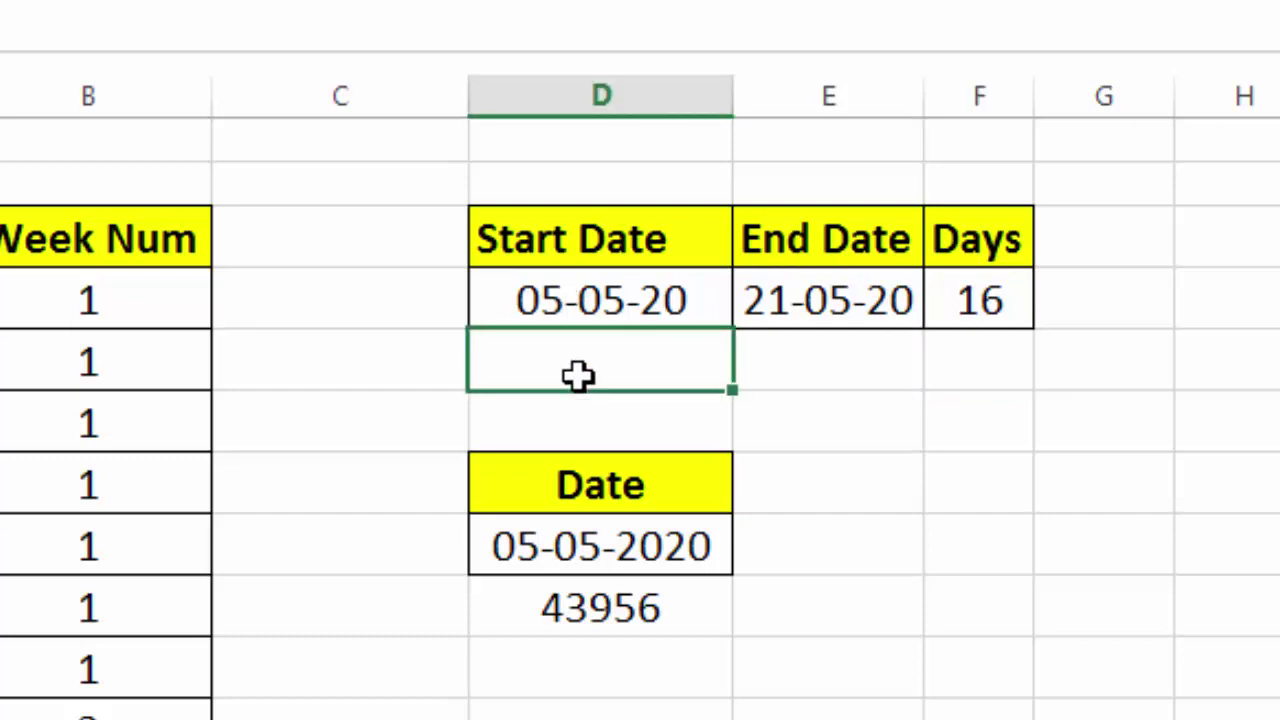
pyautogui.click(580, 297)
pyautogui.hotkey('ctrl', 'c')
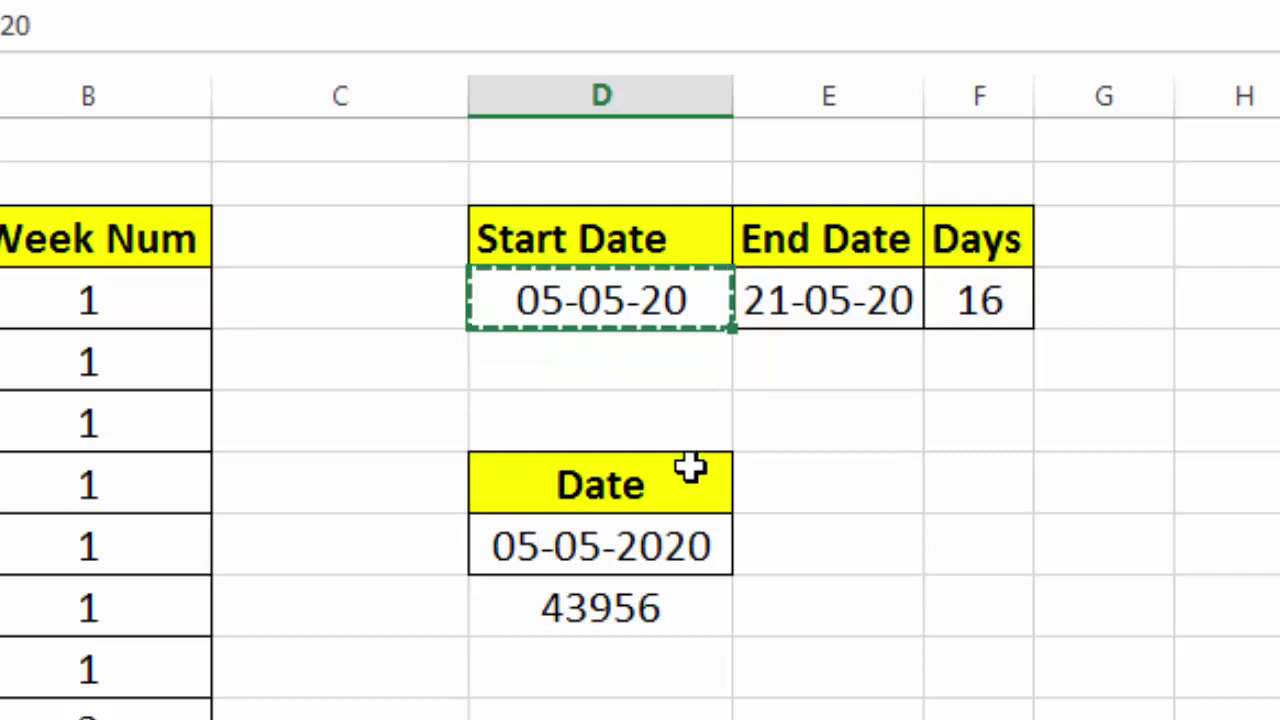
pyautogui.click(594, 378)
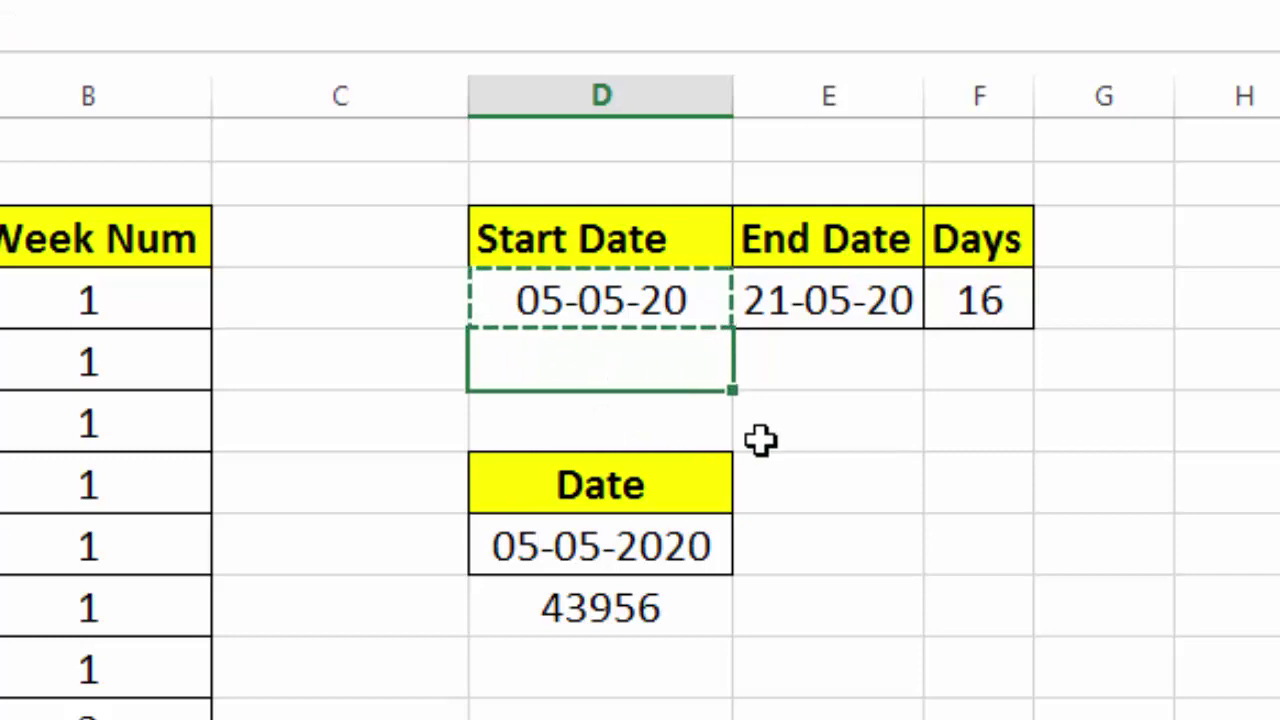
pyautogui.hotkey('ctrl', 'v')
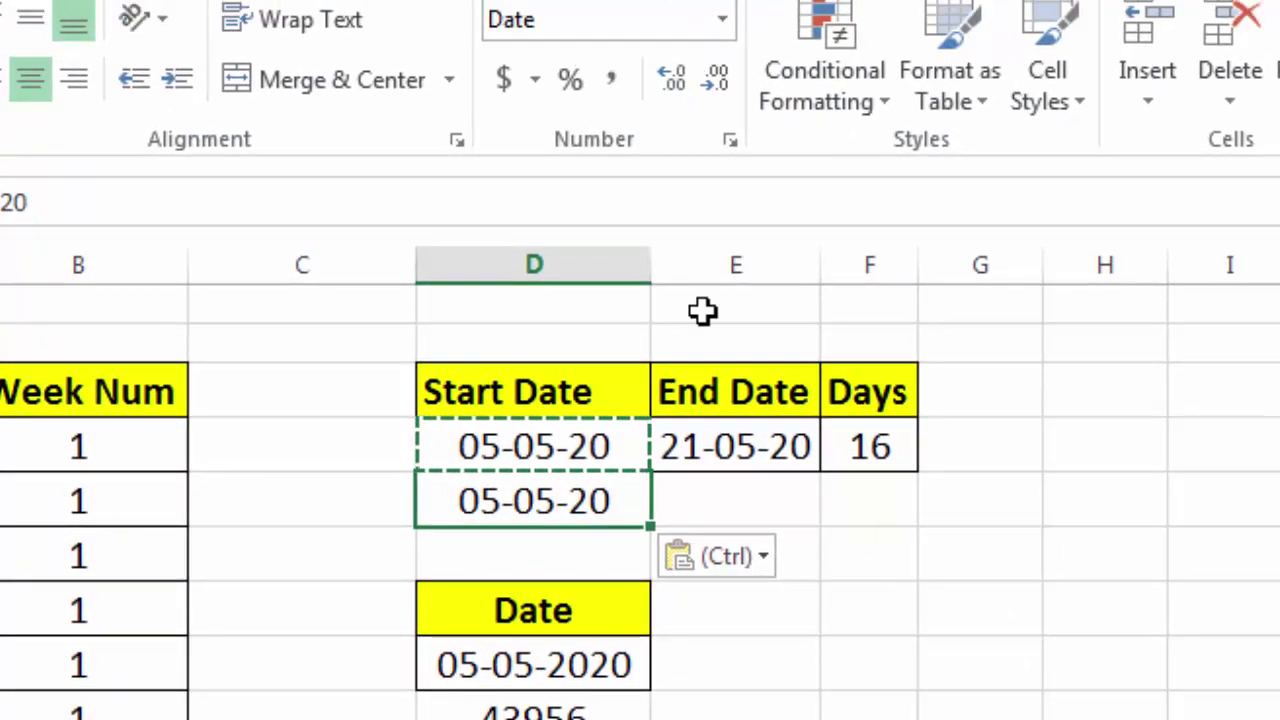
# - Show the pasted date as serial 43956 with no decimals, then return it to Short Date
pyautogui.click(721, 20)
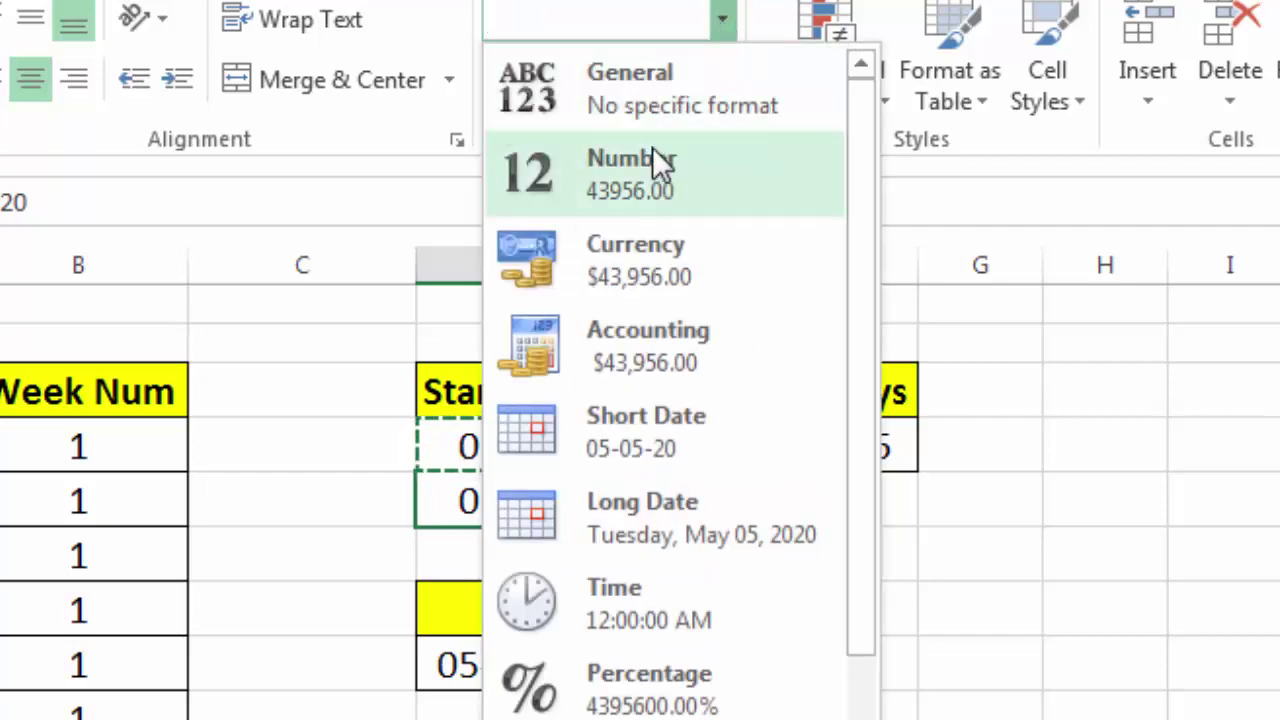
pyautogui.click(629, 190)
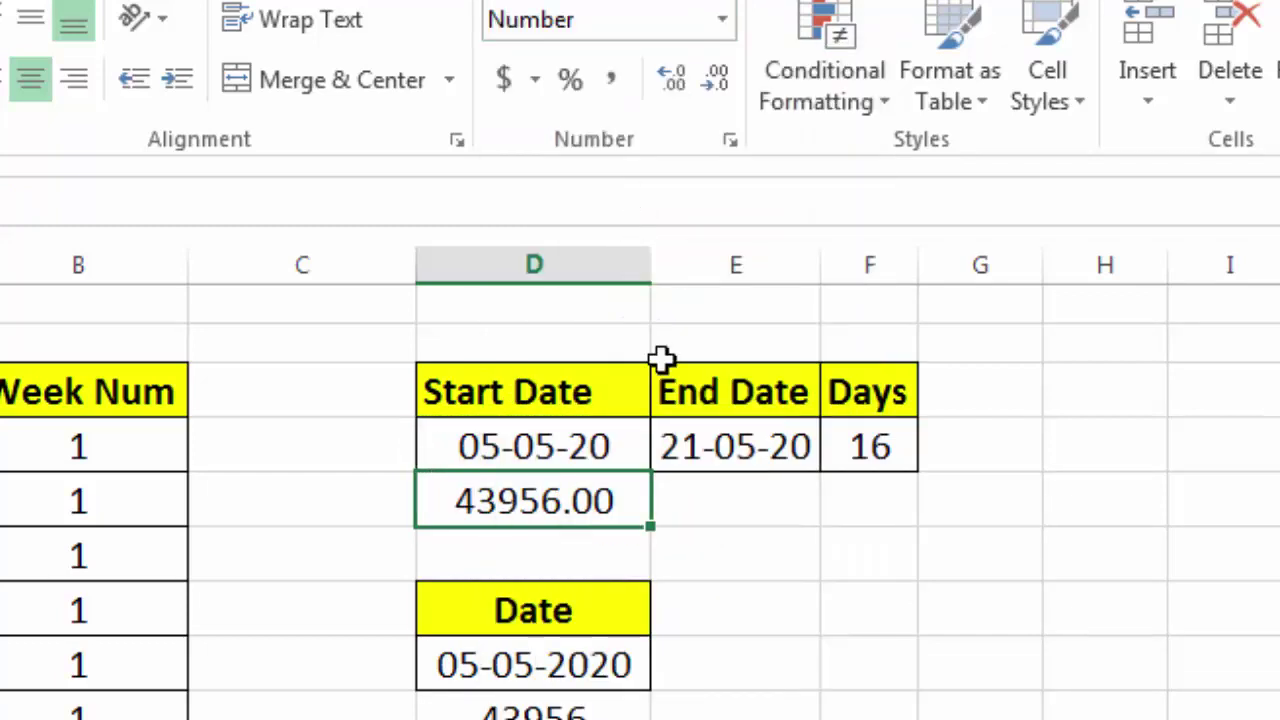
pyautogui.click(714, 82)
pyautogui.click(714, 82)
pyautogui.click(728, 561)
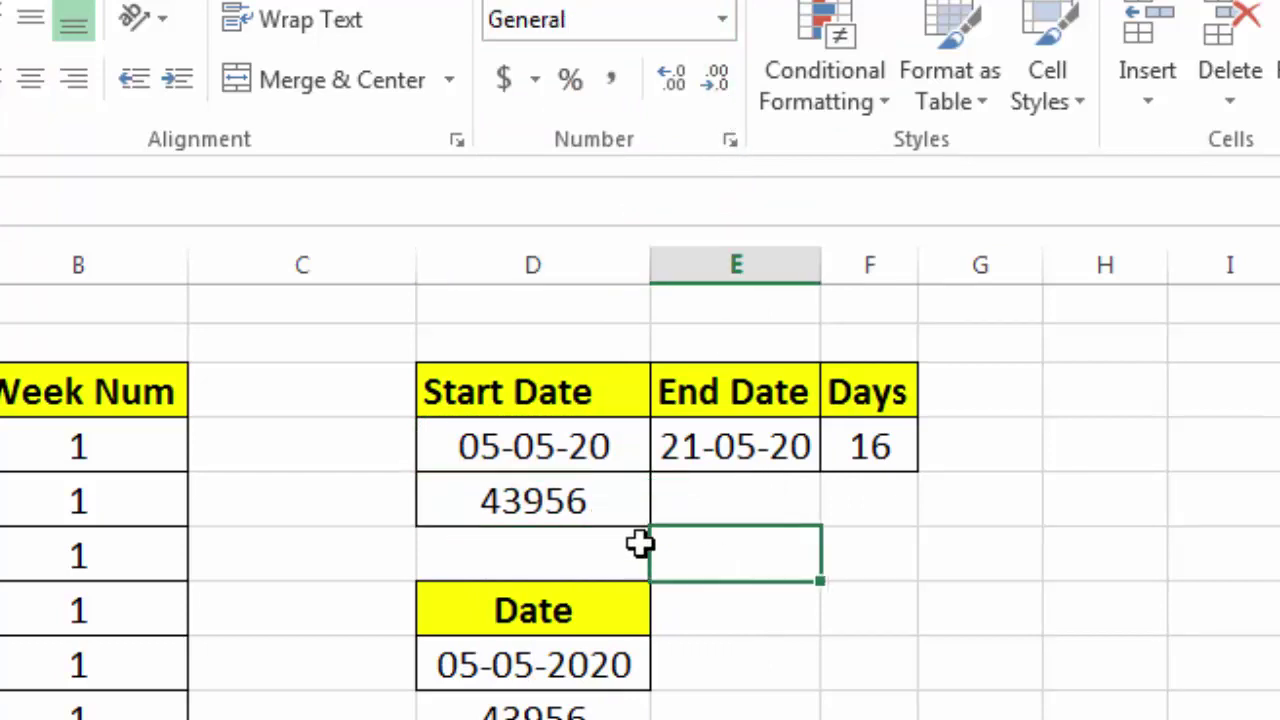
pyautogui.click(574, 509)
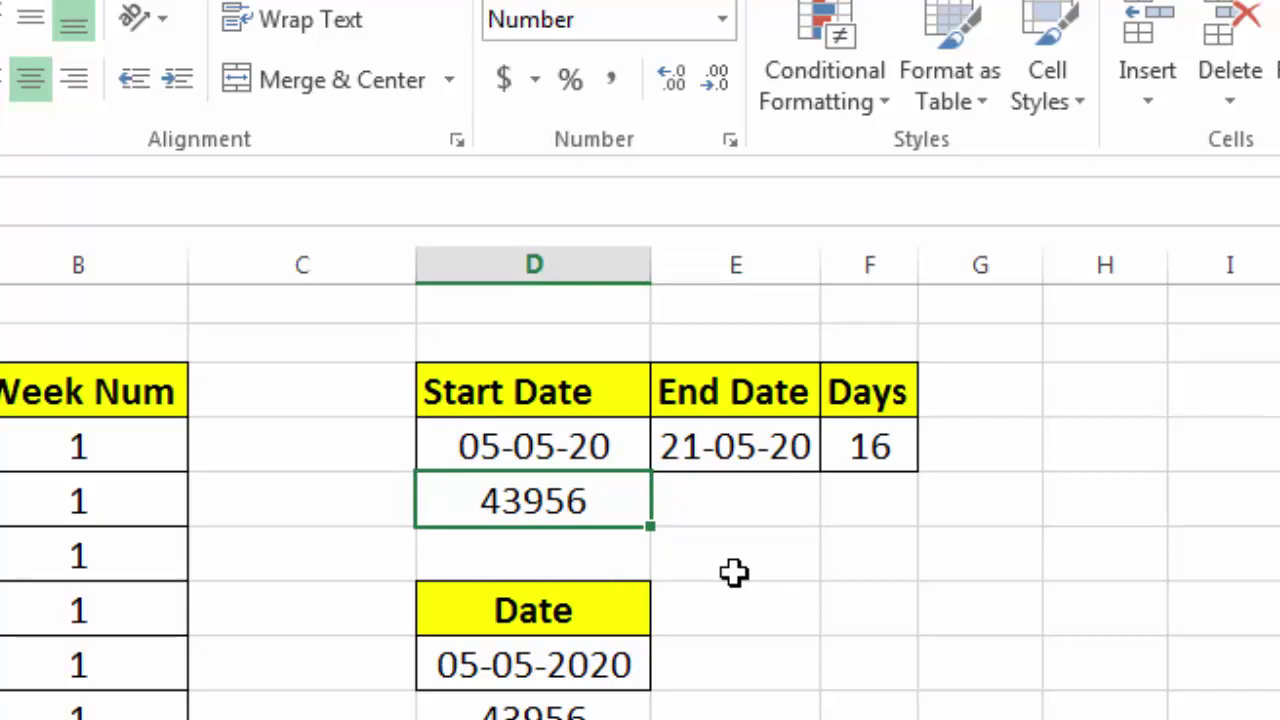
pyautogui.click(721, 20)
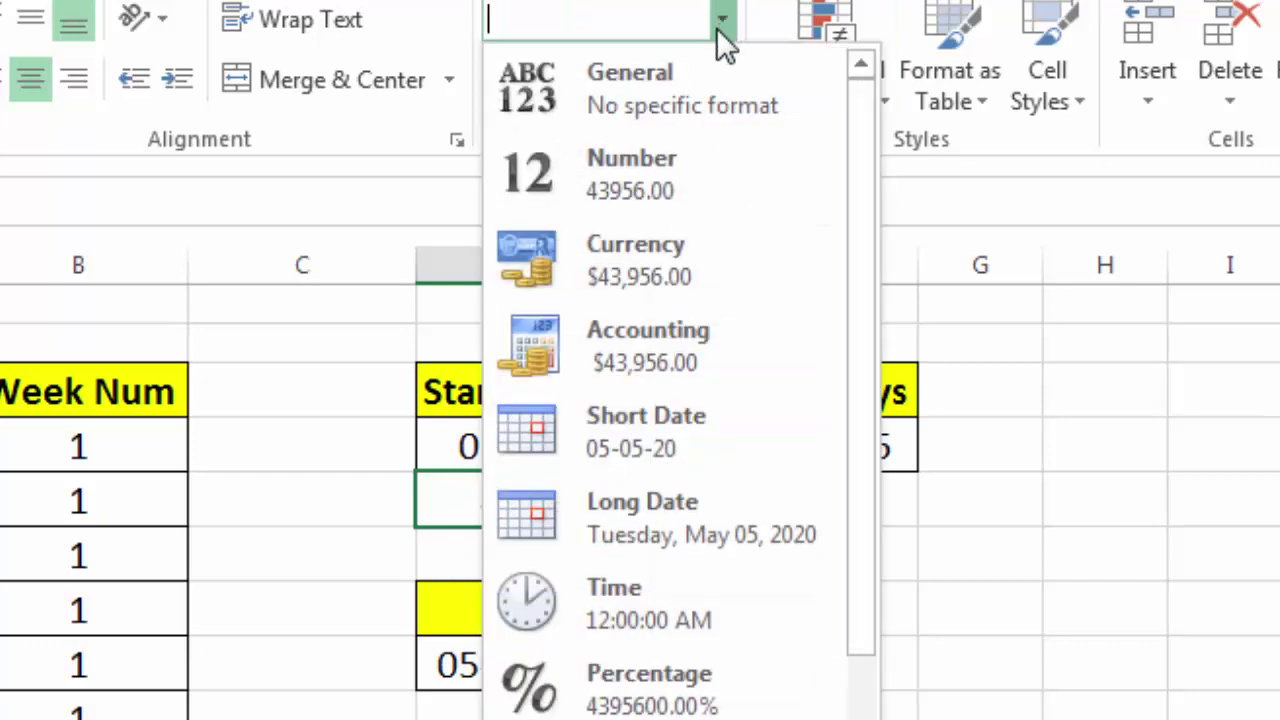
pyautogui.click(657, 434)
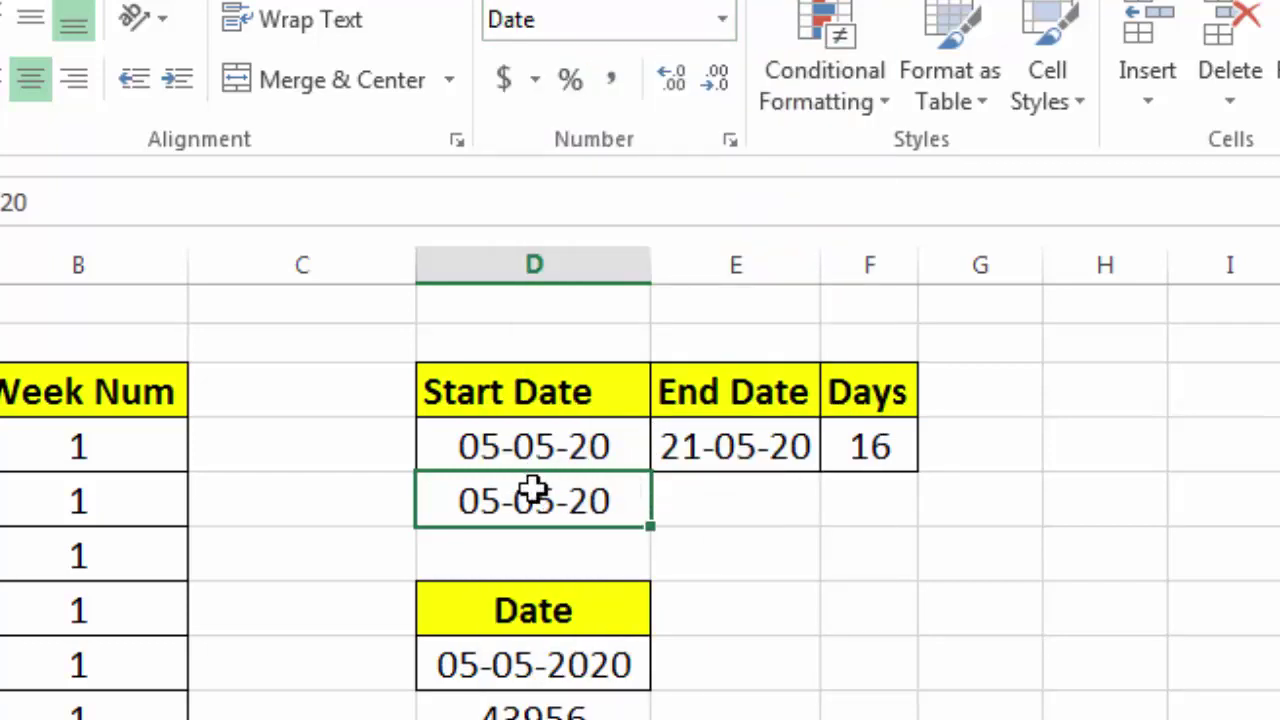
pyautogui.click(612, 660)
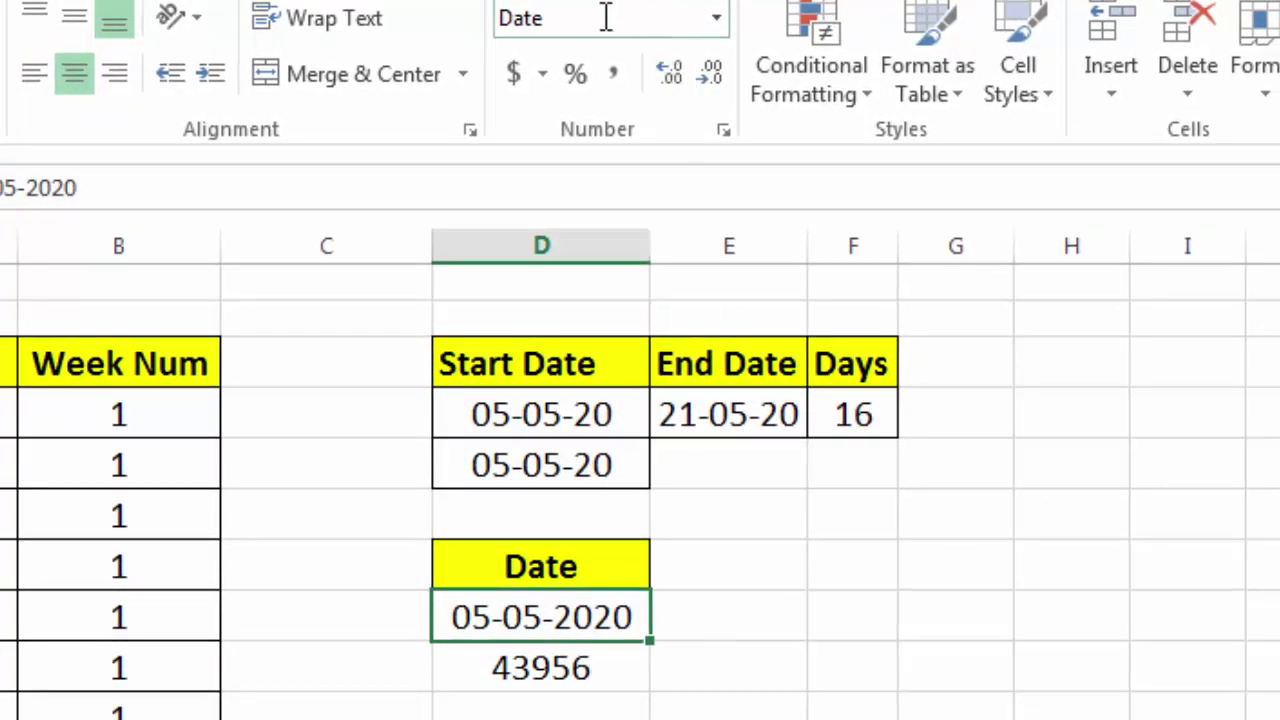
# - Apply the Number format to the 05-05-2020 date cell
pyautogui.click(716, 18)
pyautogui.click(660, 172)
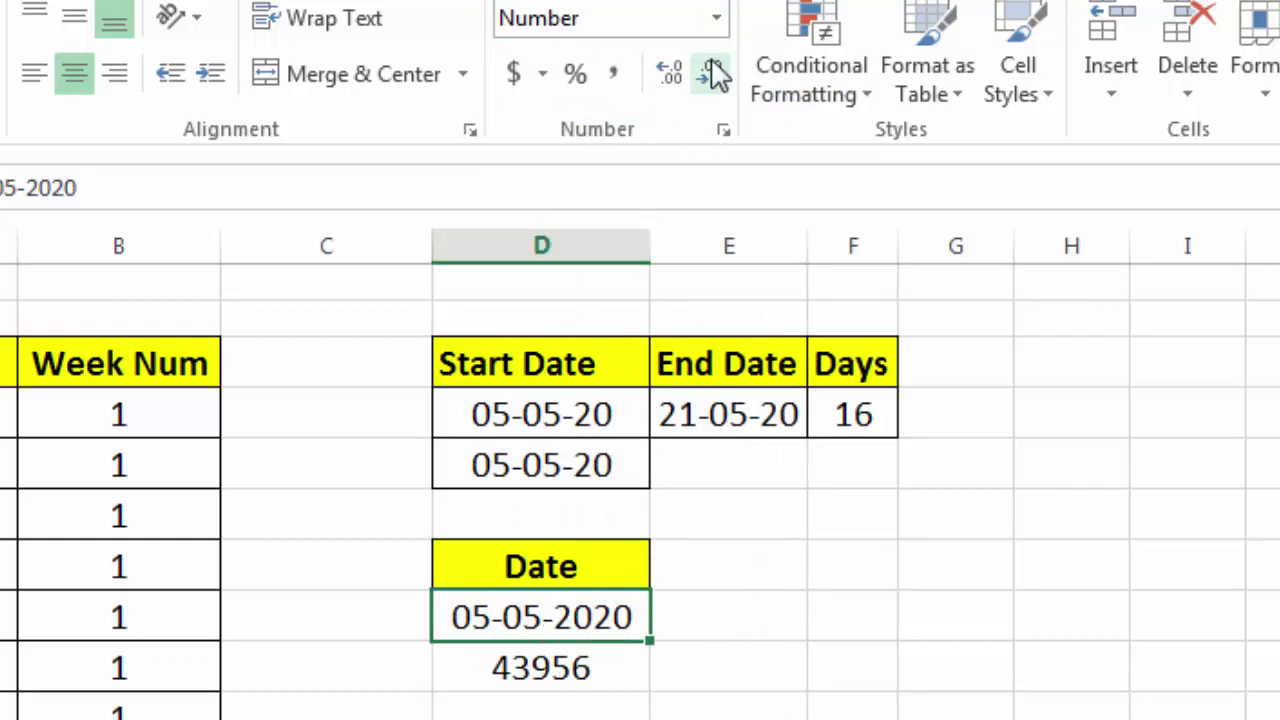
pyautogui.click(717, 20)
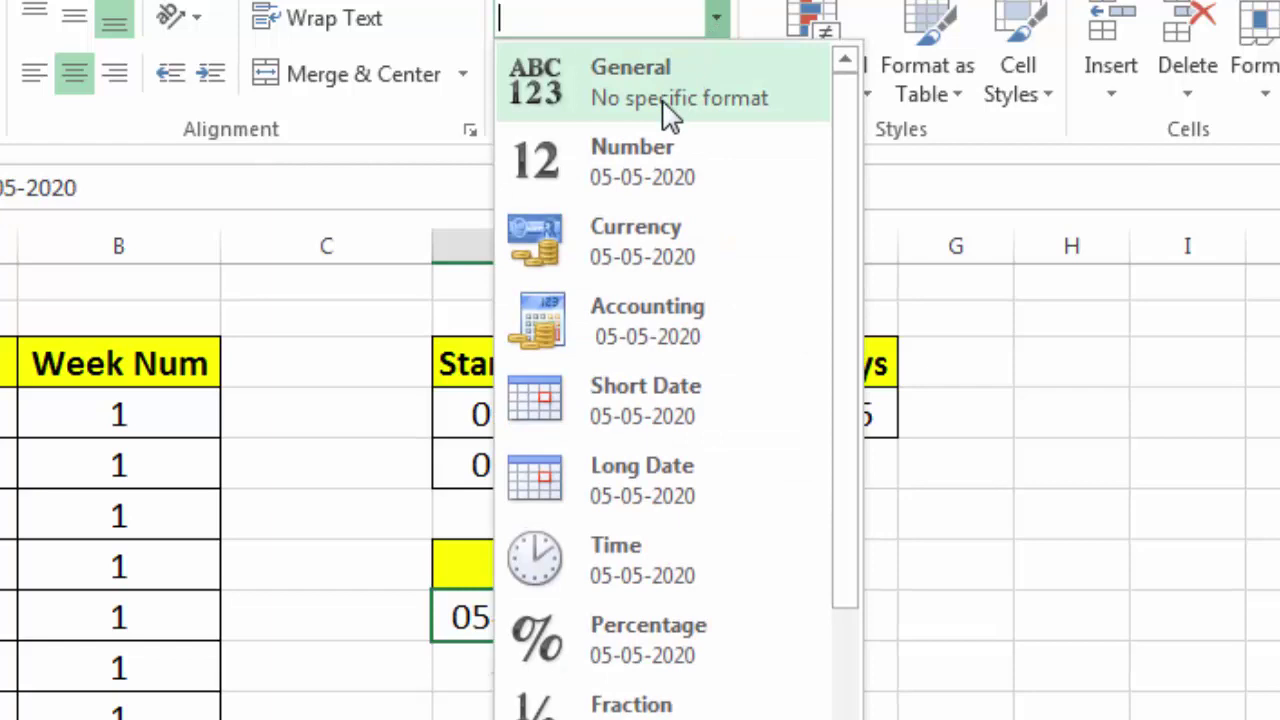
pyautogui.press('Escape')
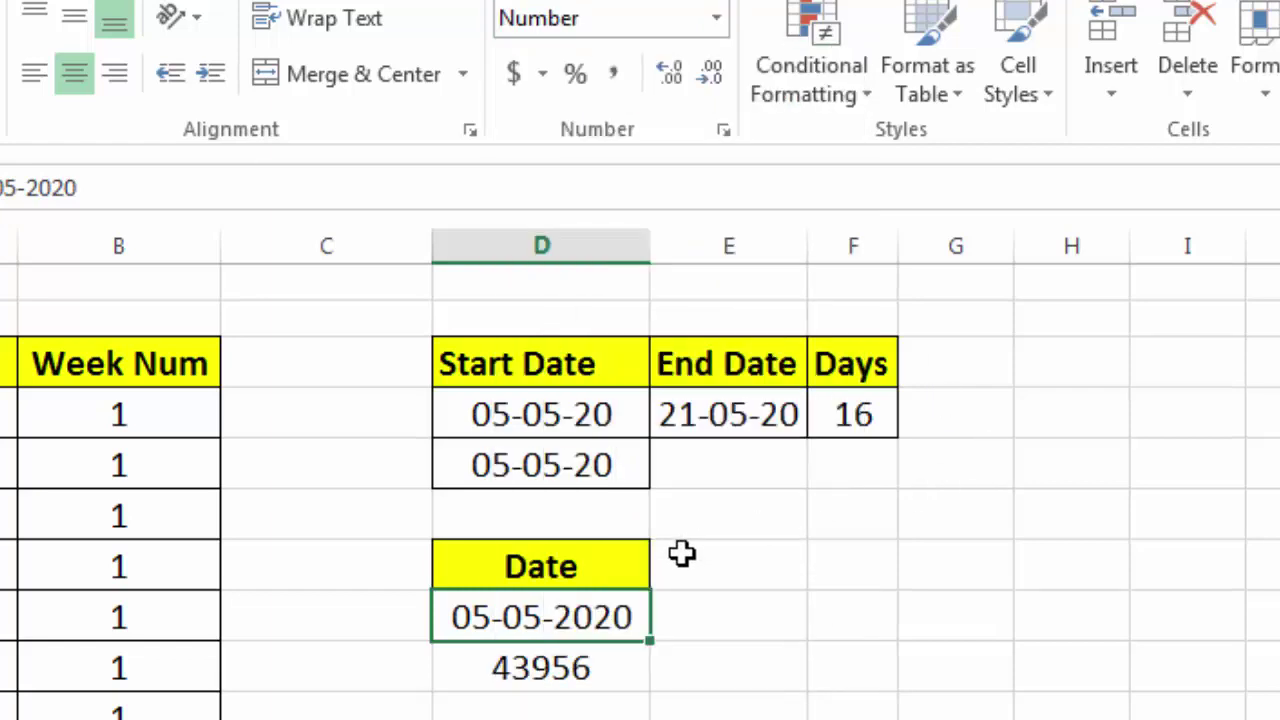
pyautogui.click(580, 623)
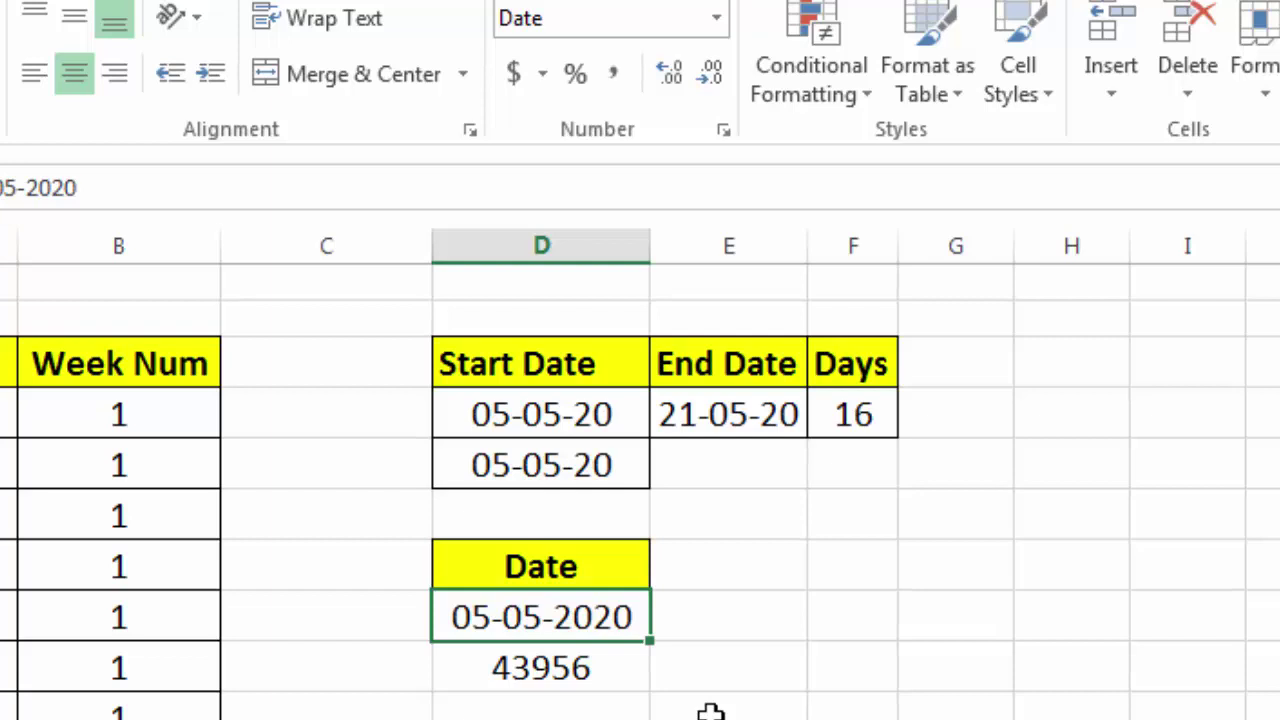
# - Enter 5-5-2020 beside it, store it as text with an apostrophe, and autofit column E
pyautogui.click(720, 622)
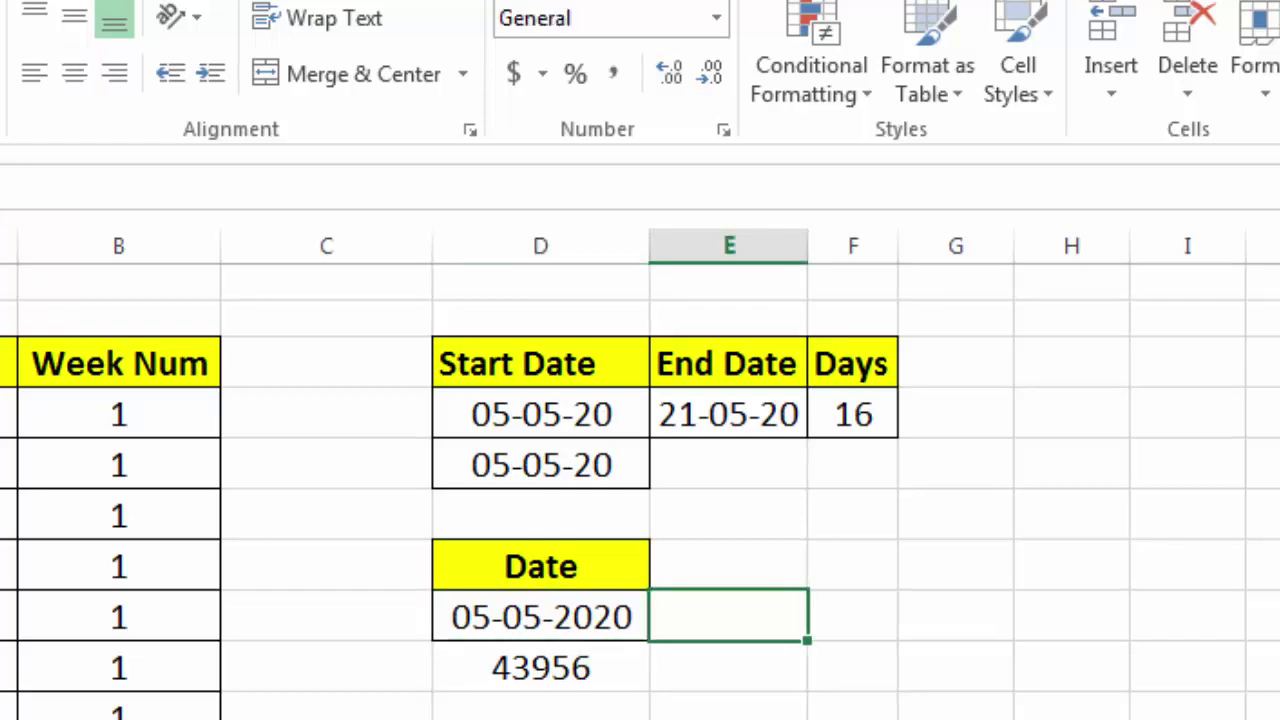
pyautogui.write('5-5-2020')
pyautogui.press('Return')
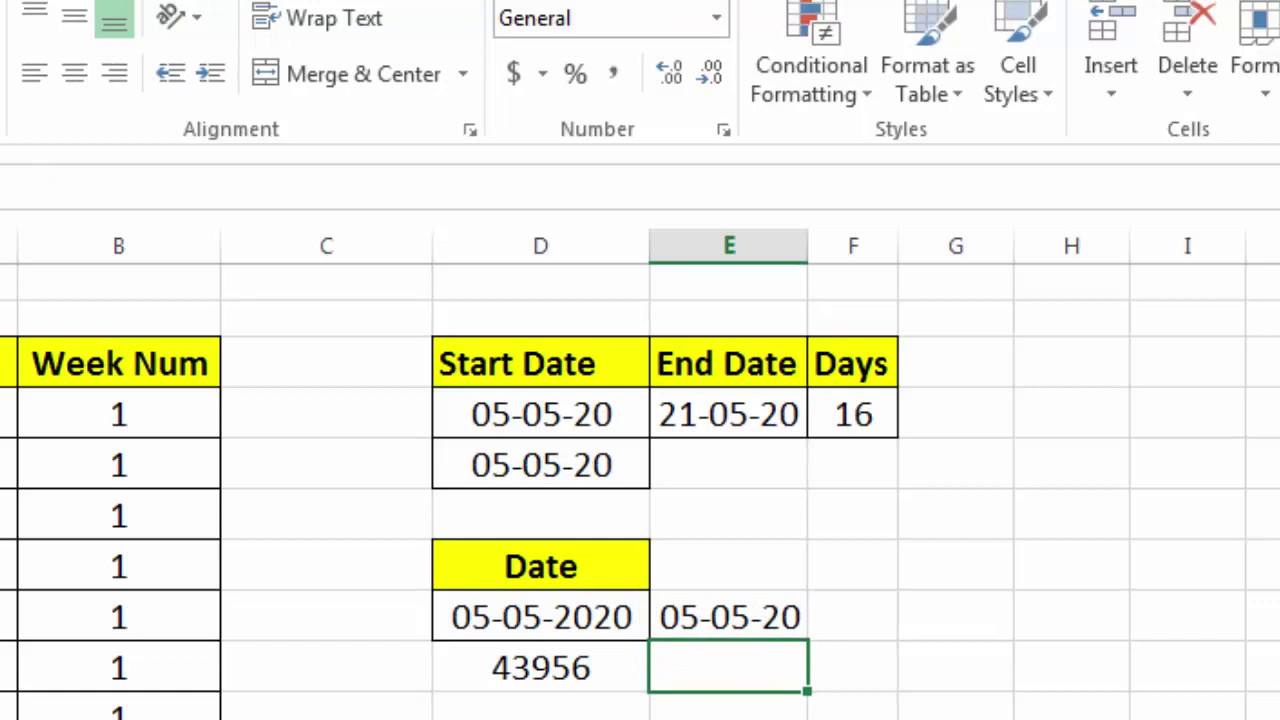
pyautogui.click(729, 616)
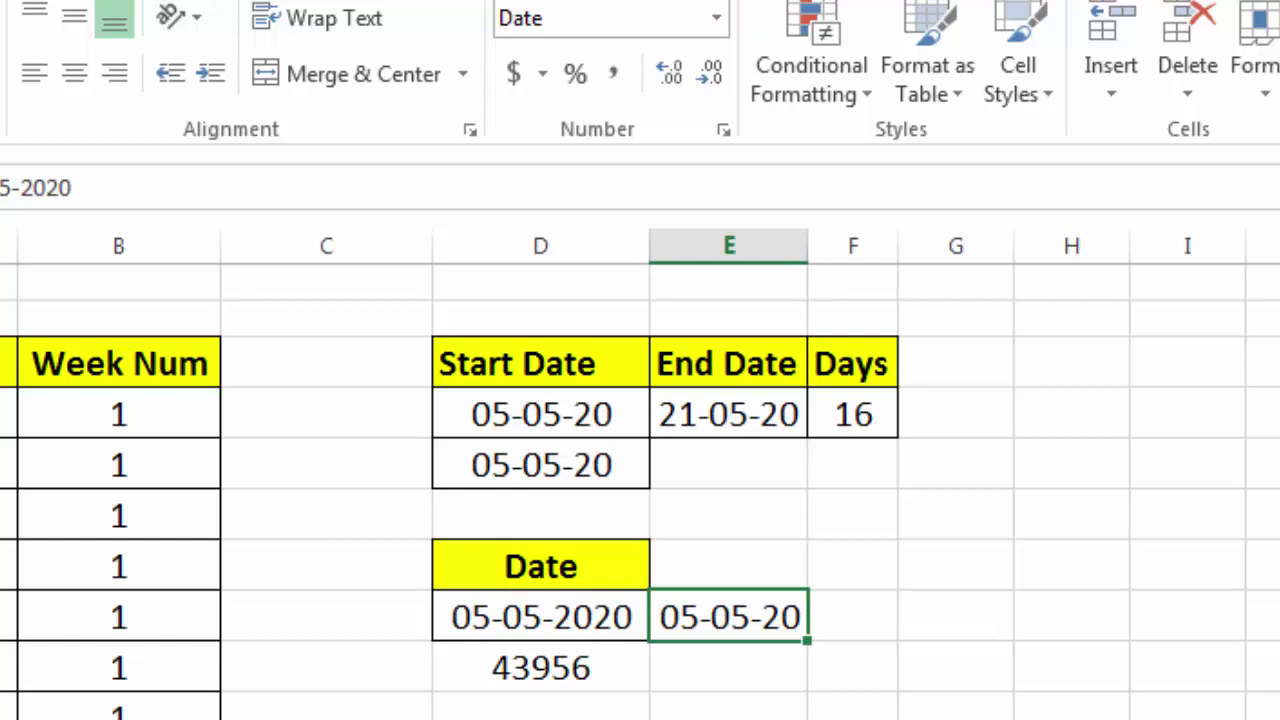
pyautogui.press('F2')
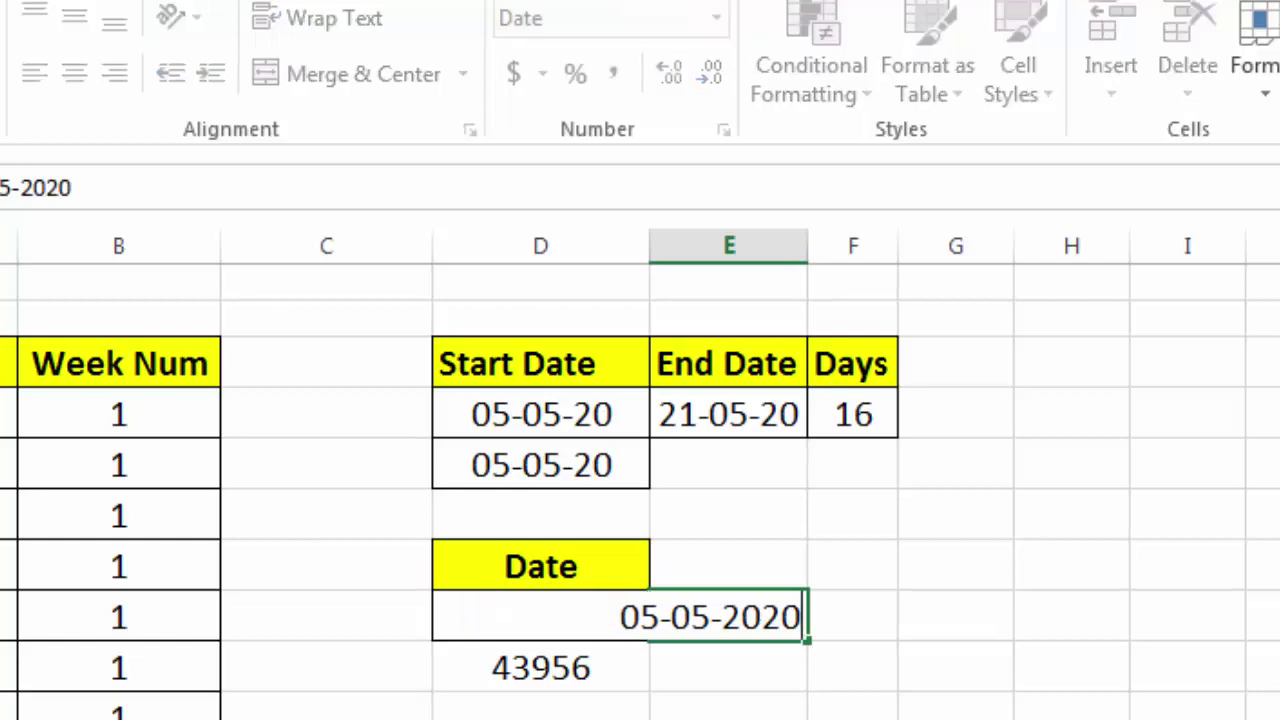
pyautogui.press('Home')
pyautogui.write("'")
pyautogui.press('Return')
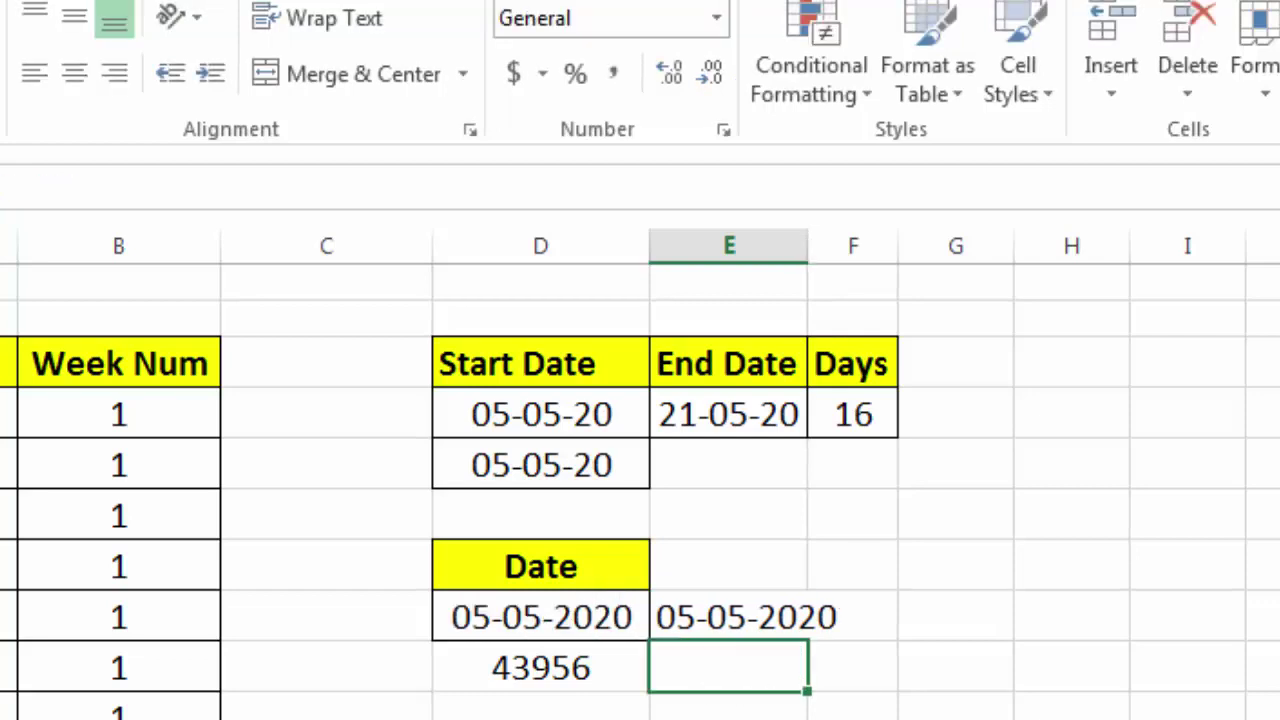
pyautogui.doubleClick(809, 246)
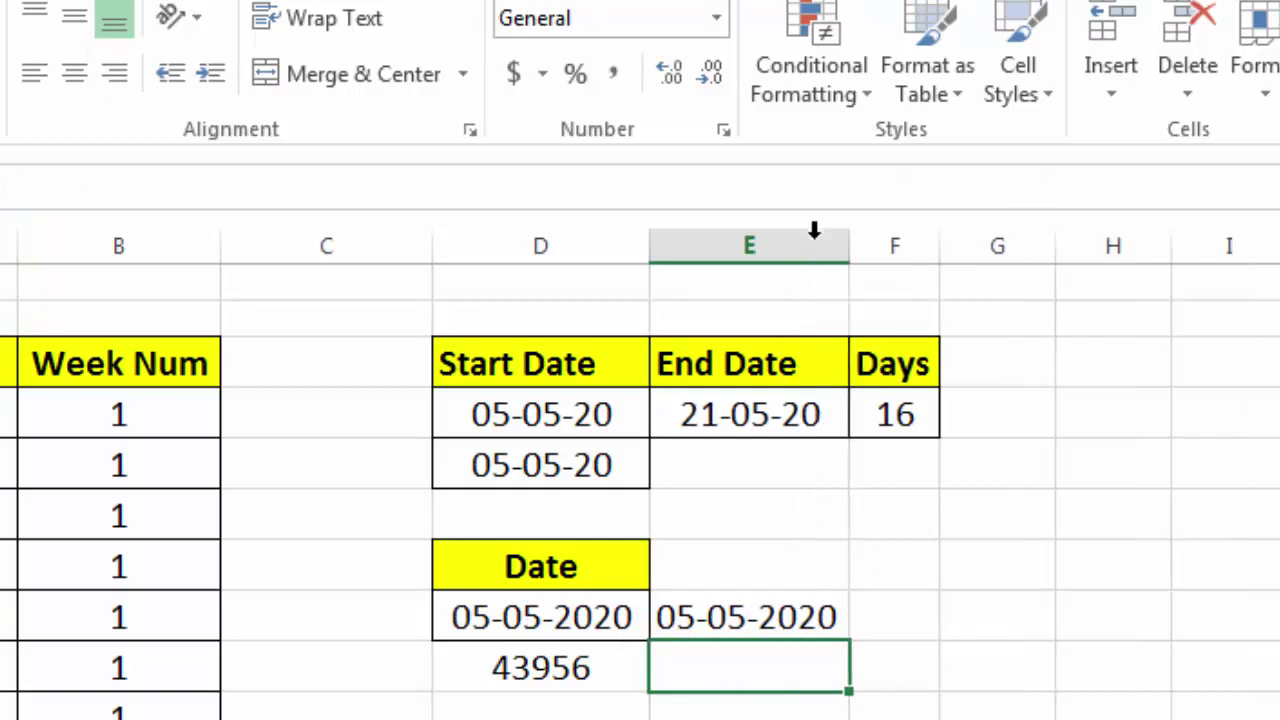
pyautogui.click(740, 612)
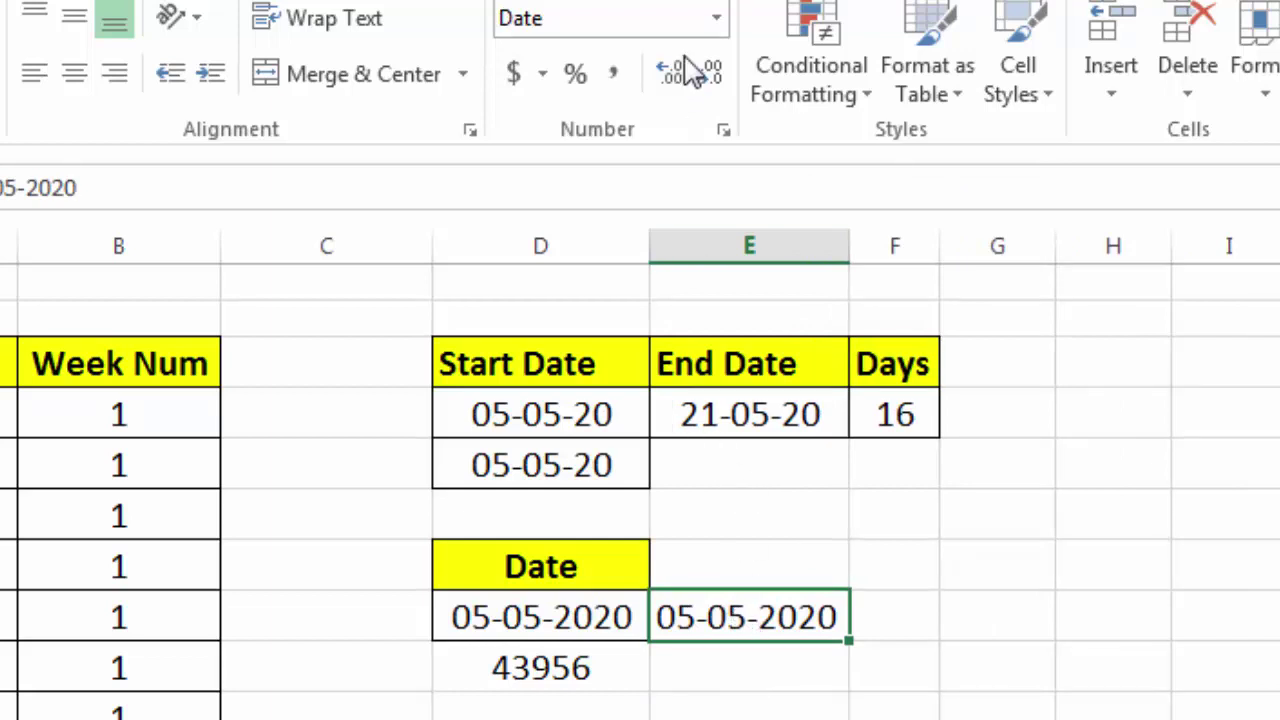
pyautogui.click(714, 22)
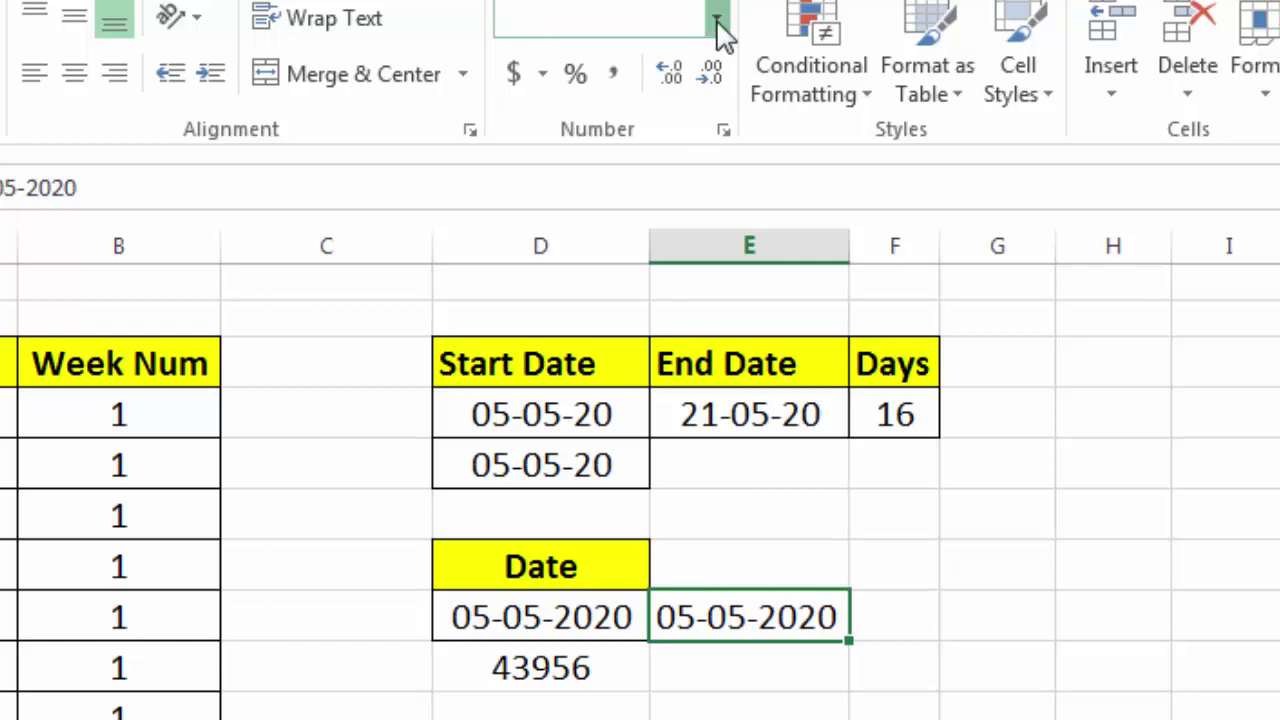
pyautogui.click(714, 22)
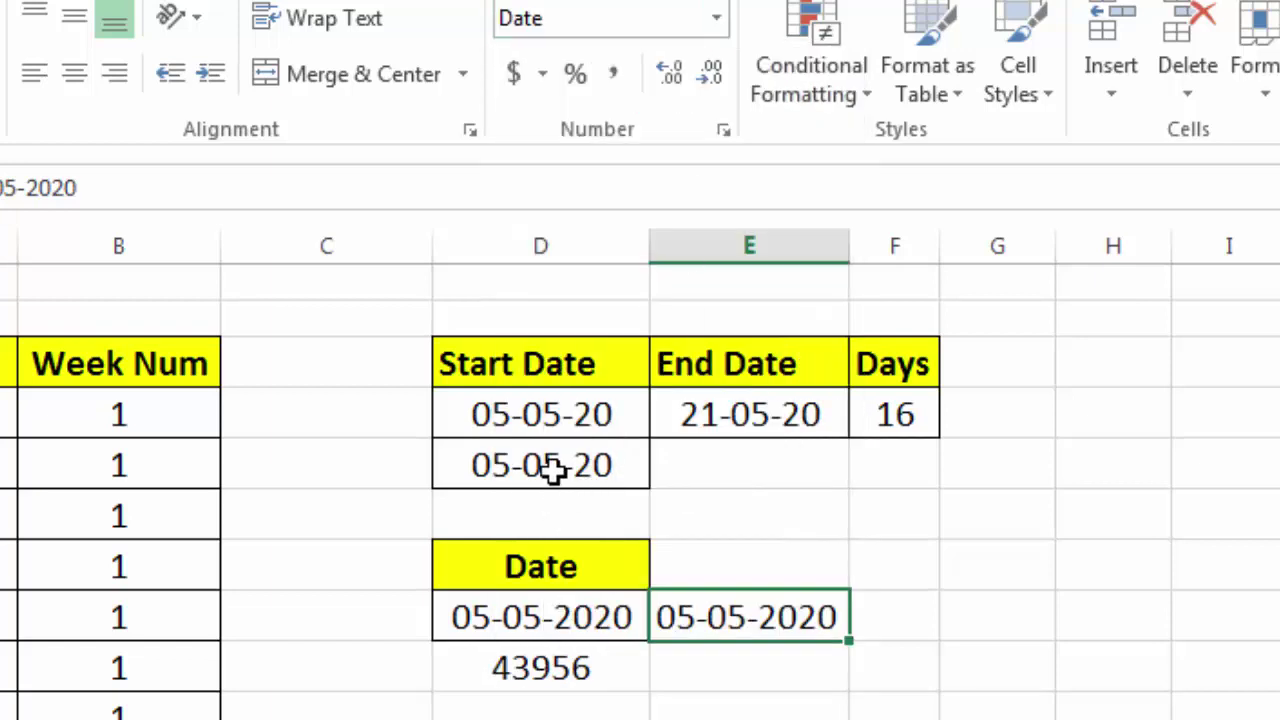
pyautogui.click(551, 472)
pyautogui.click(716, 20)
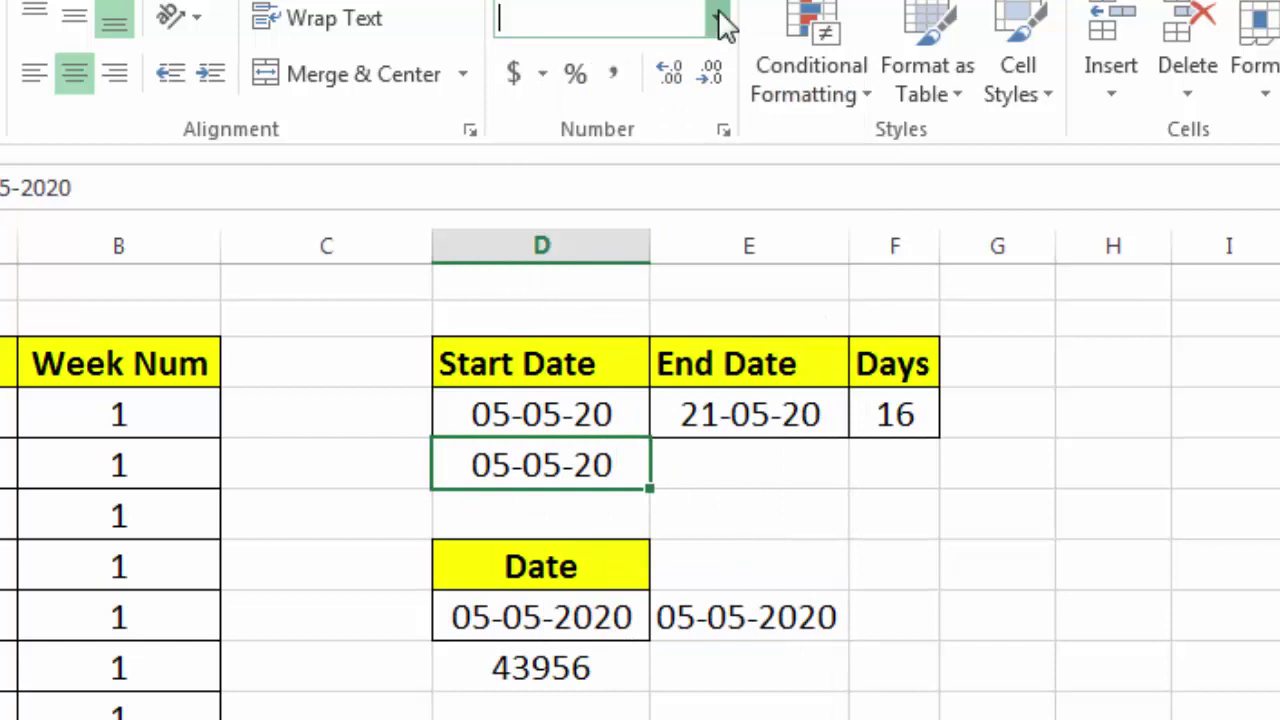
pyautogui.click(650, 172)
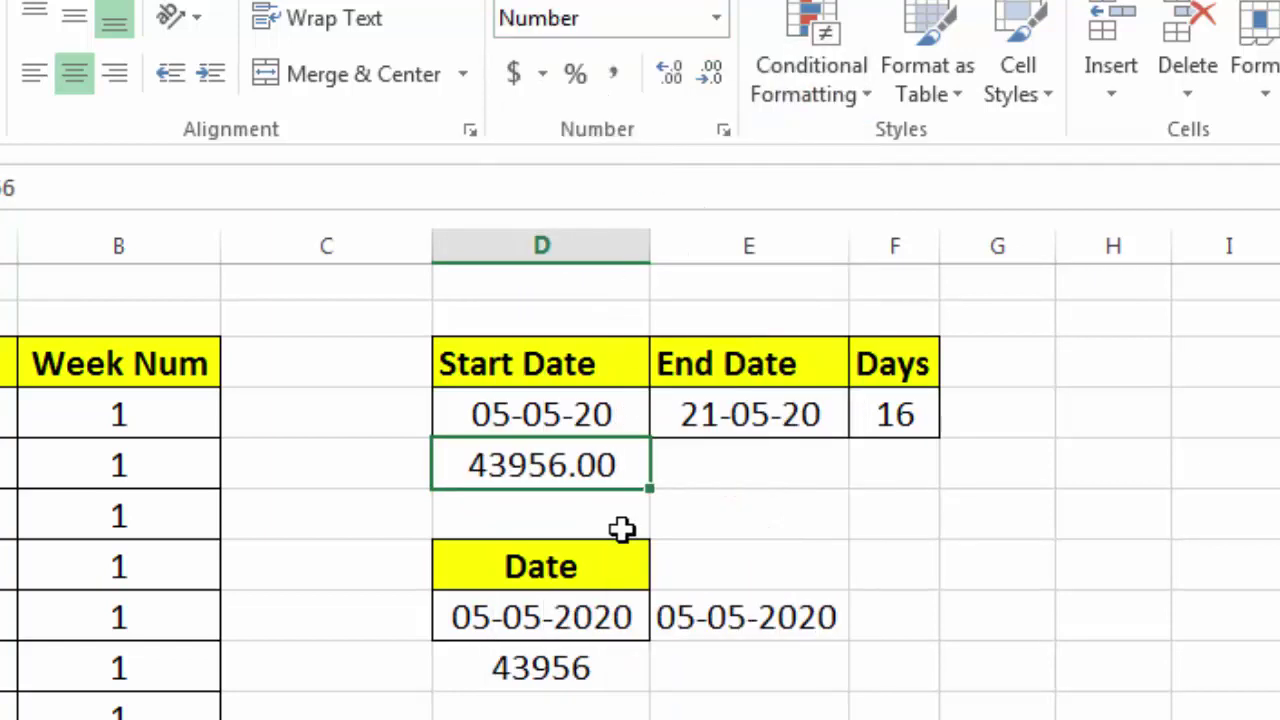
pyautogui.click(712, 78)
pyautogui.click(712, 78)
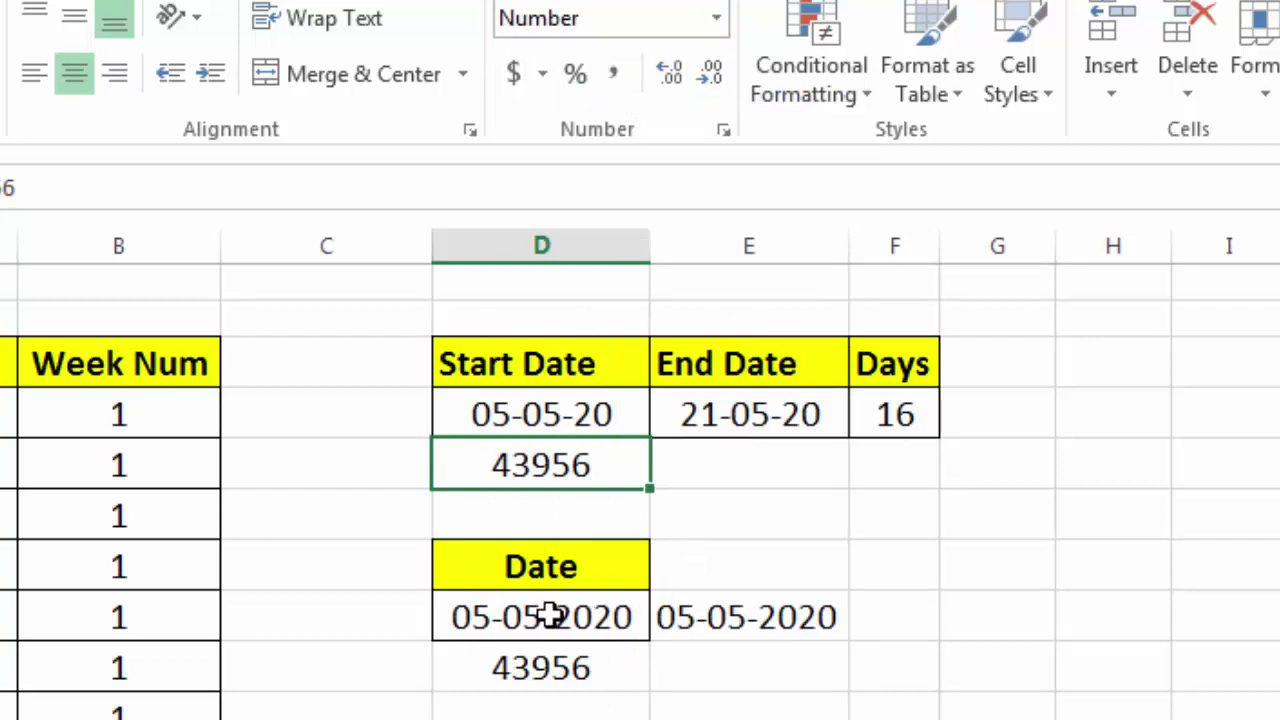
pyautogui.click(550, 615)
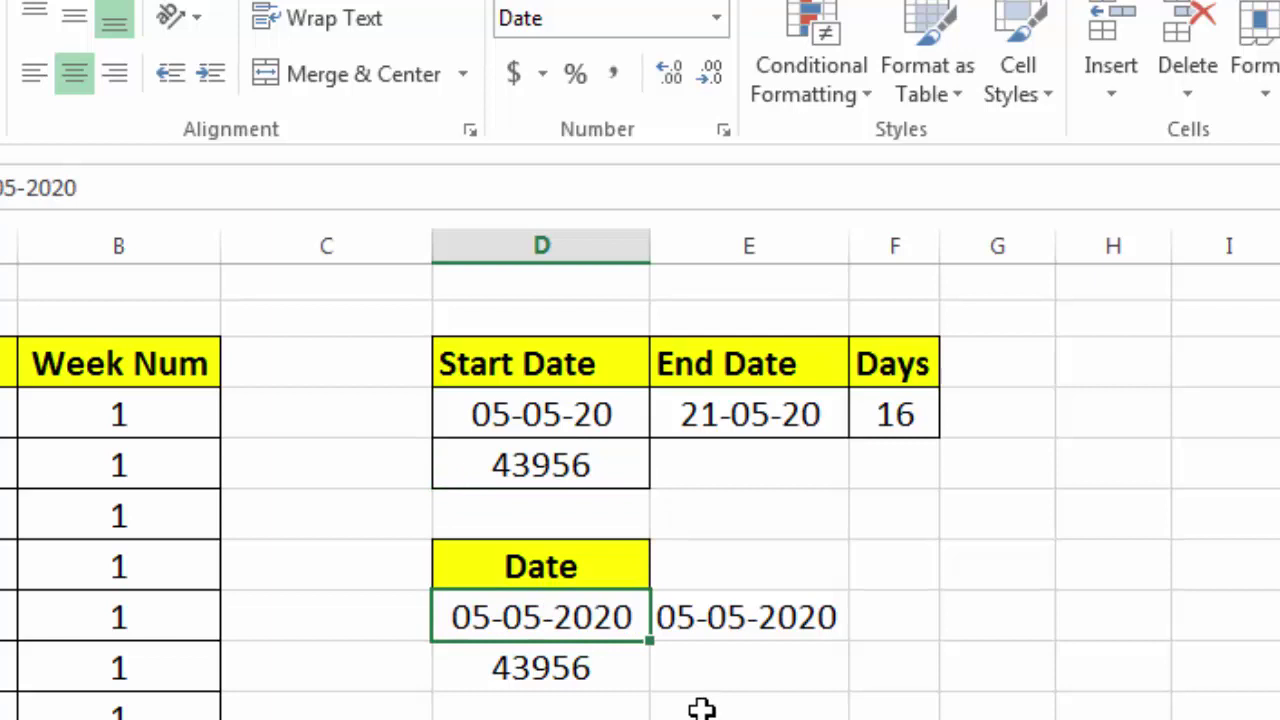
# - Enter =DATEVALUE(E49) in E50, converting the text date 05-05-2020 to 43956
pyautogui.press('Right')
pyautogui.press('Down')
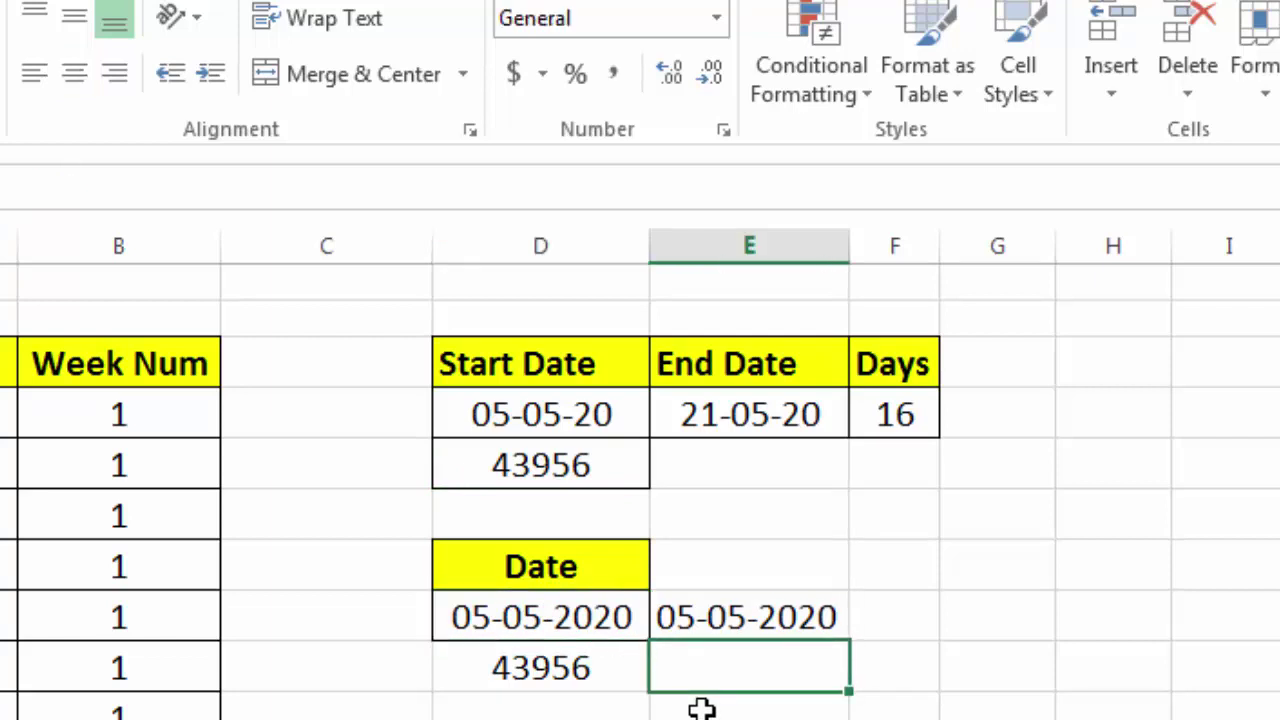
pyautogui.write('=')
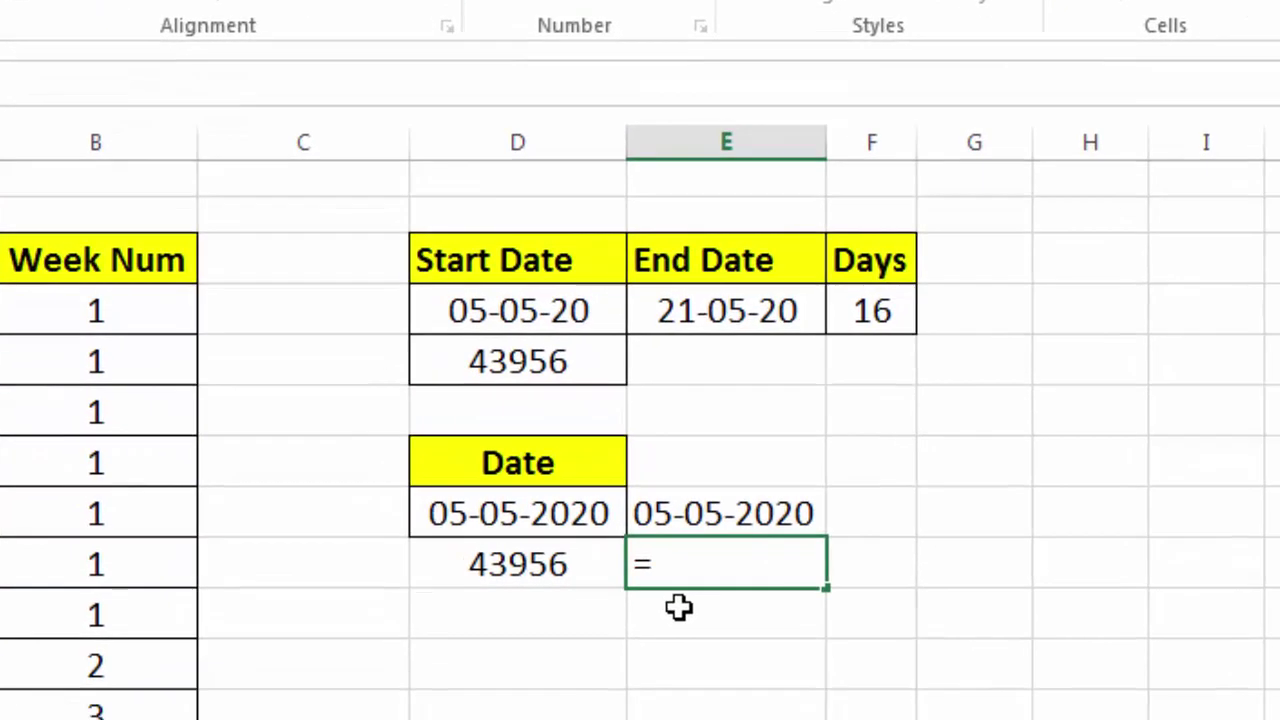
pyautogui.write('date')
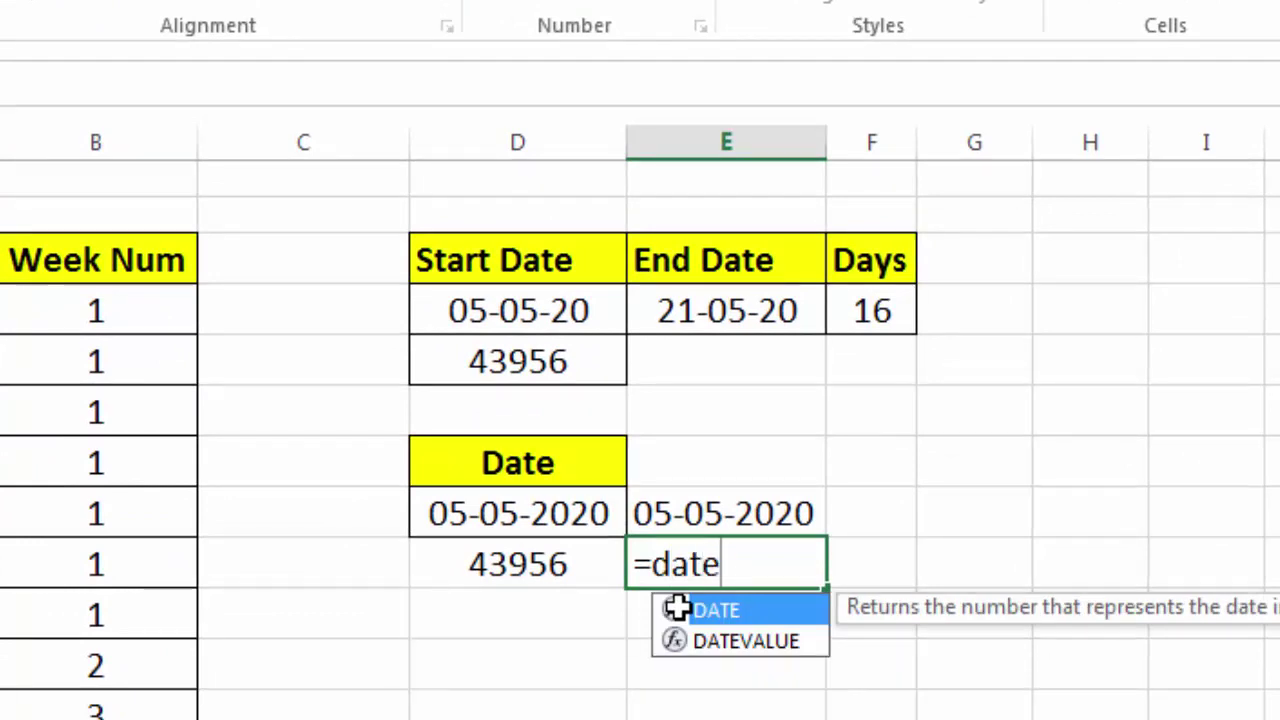
pyautogui.write('value(')
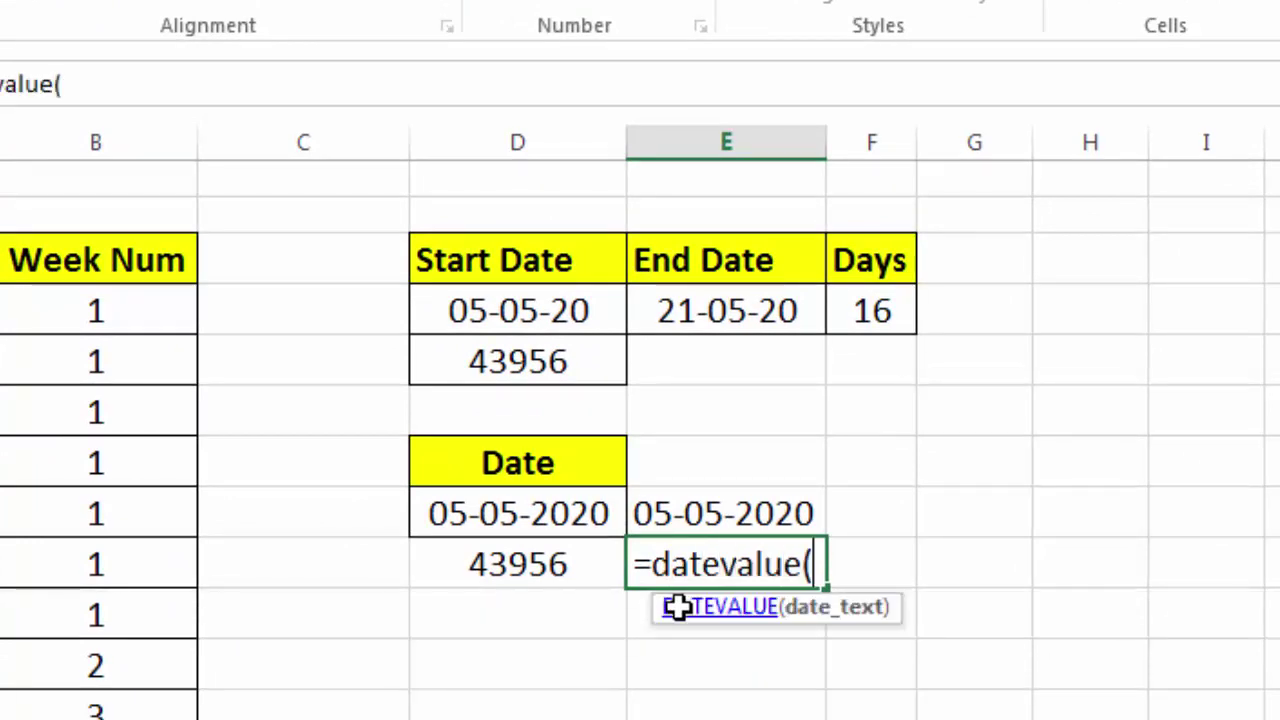
pyautogui.click(720, 510)
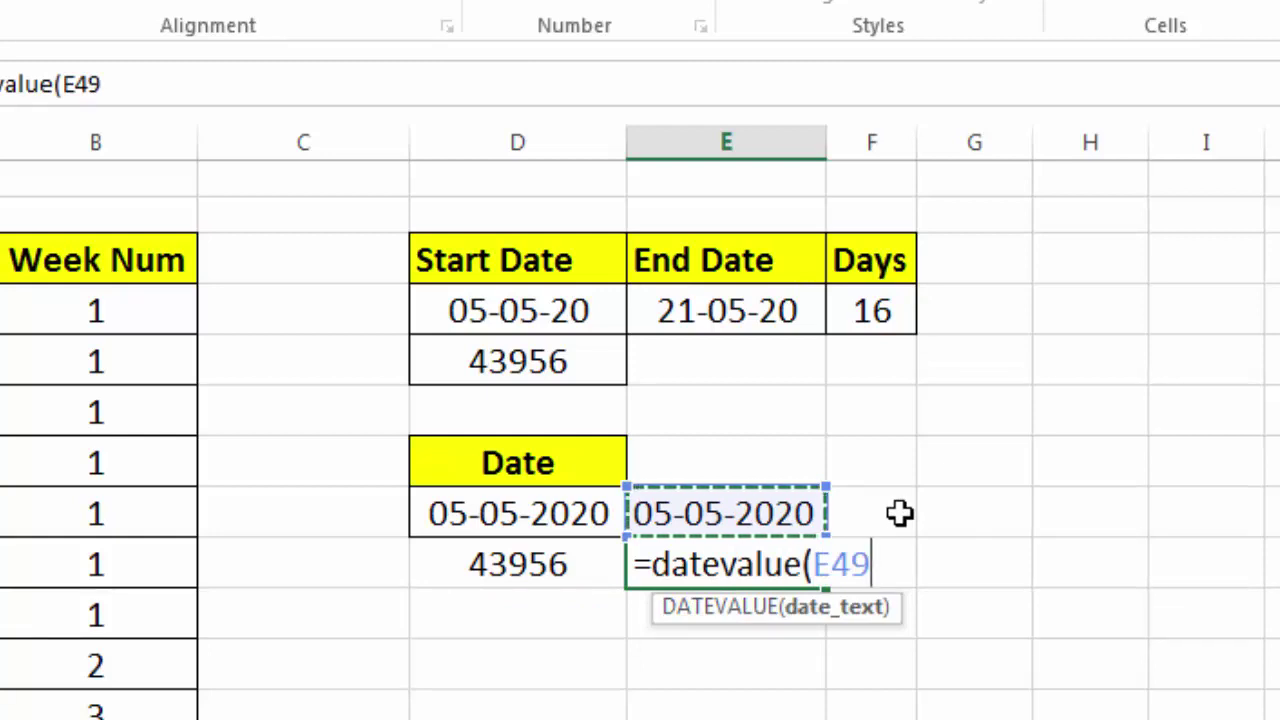
pyautogui.write(')')
pyautogui.press('Return')
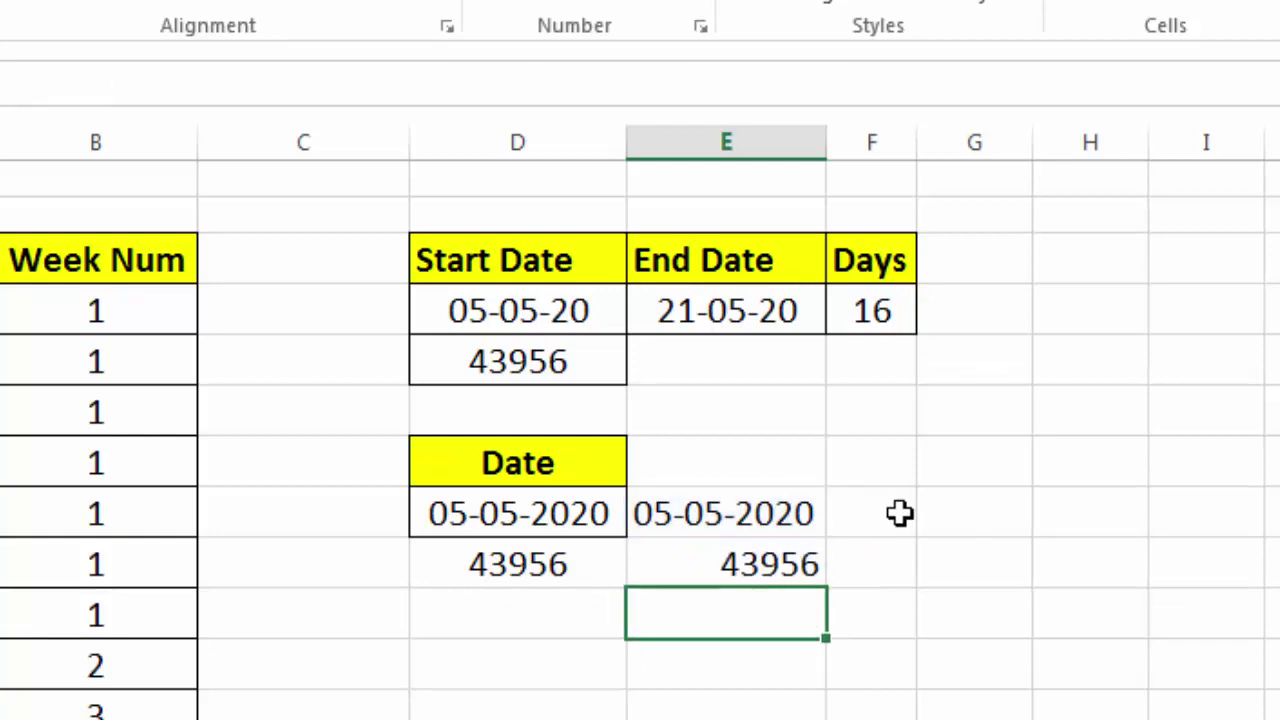
pyautogui.click(735, 563)
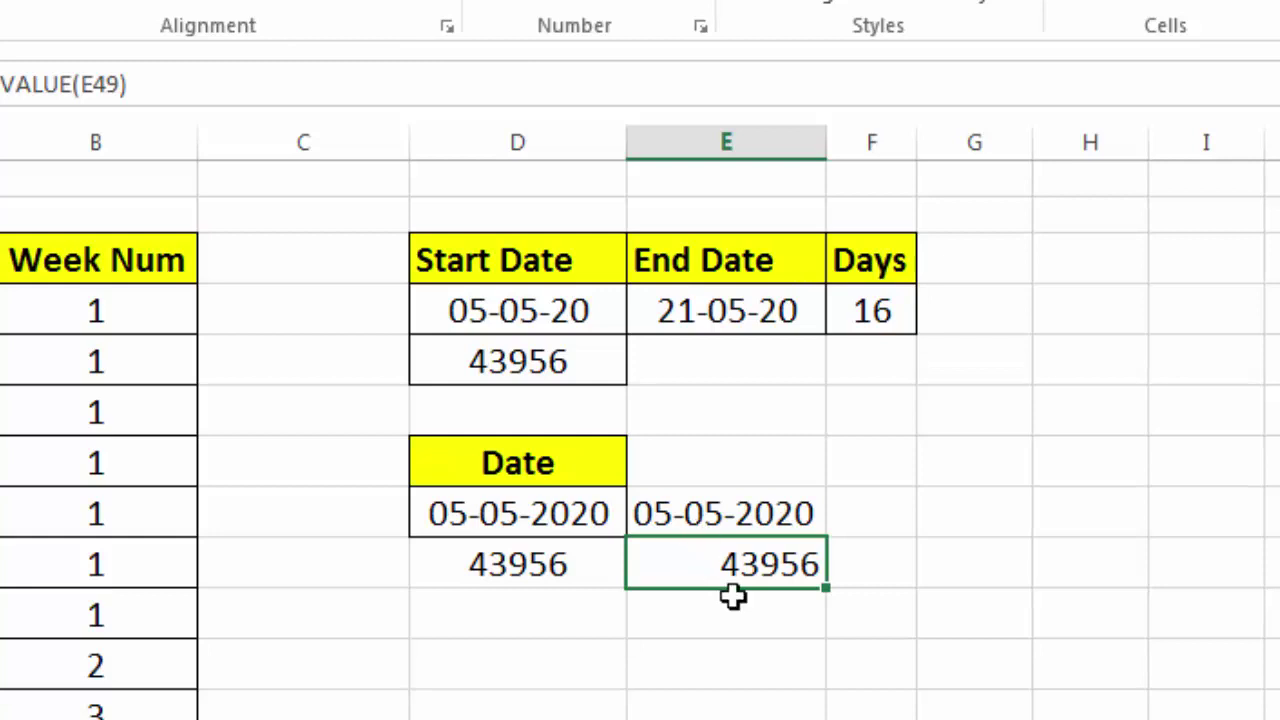
# - Enter 43956 in D52 and format it as Short Date, showing 05-05-20
pyautogui.click(564, 575)
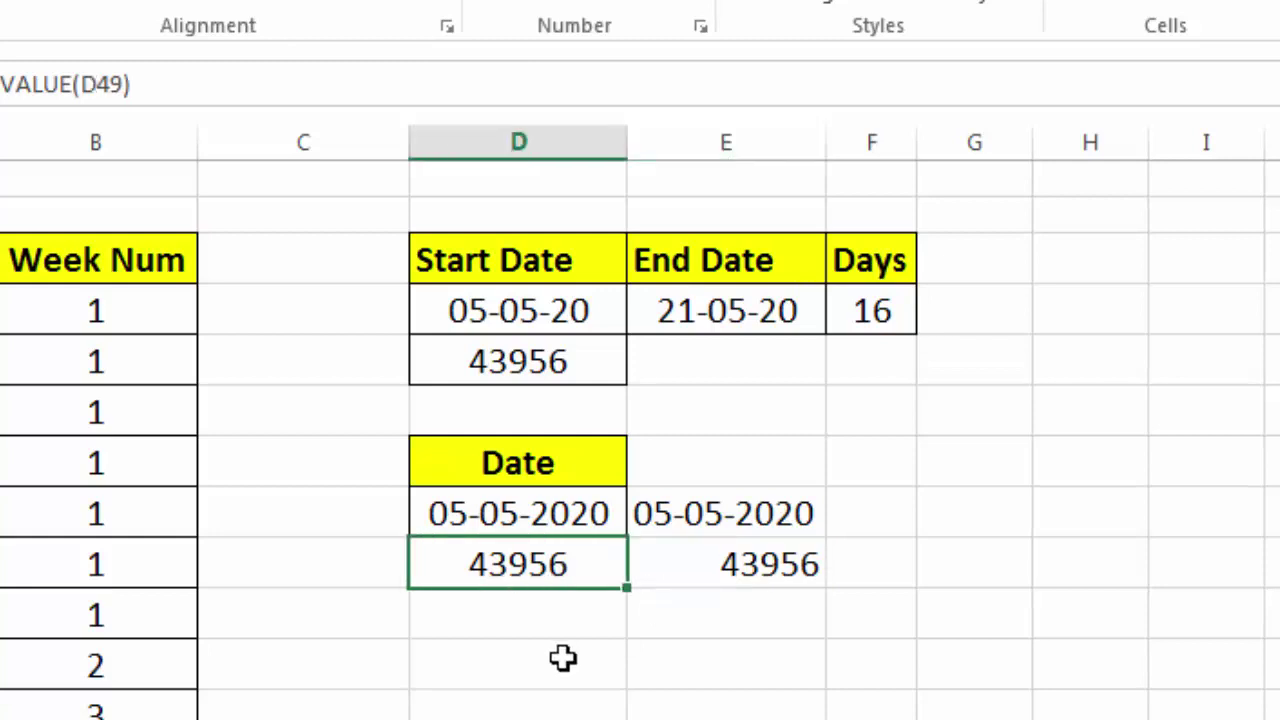
pyautogui.click(534, 659)
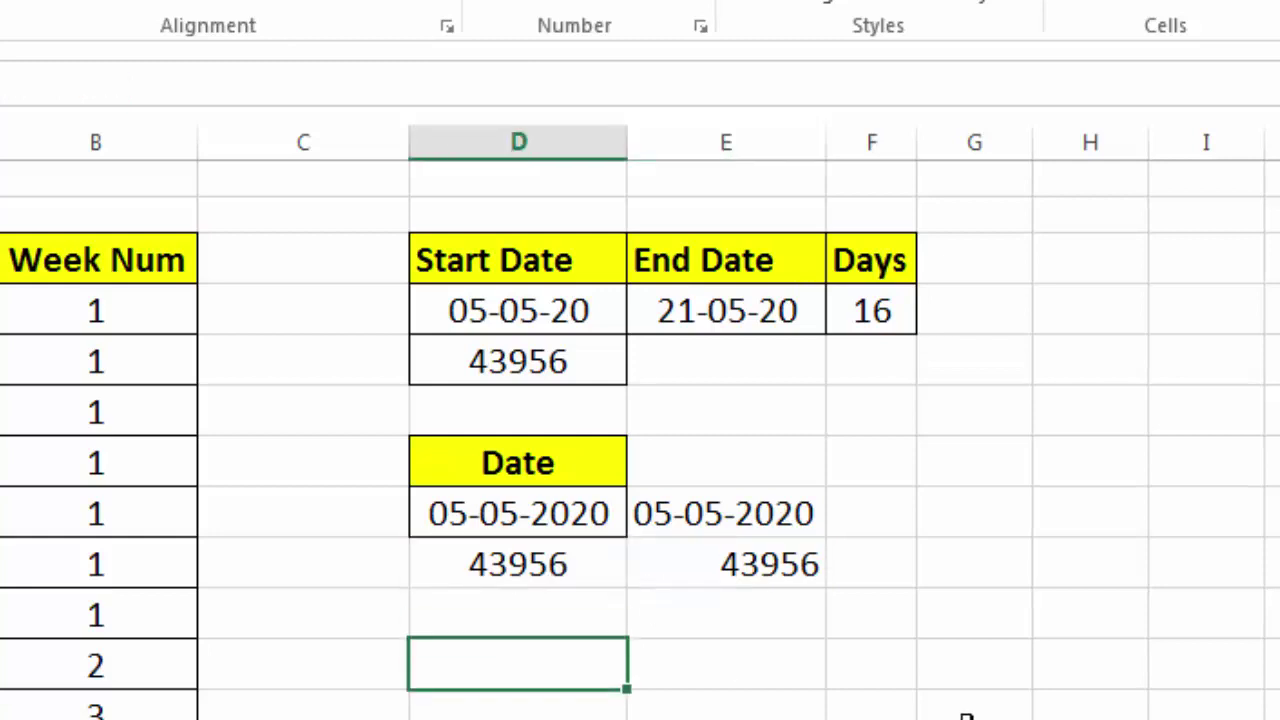
pyautogui.write('43956')
pyautogui.press('Return')
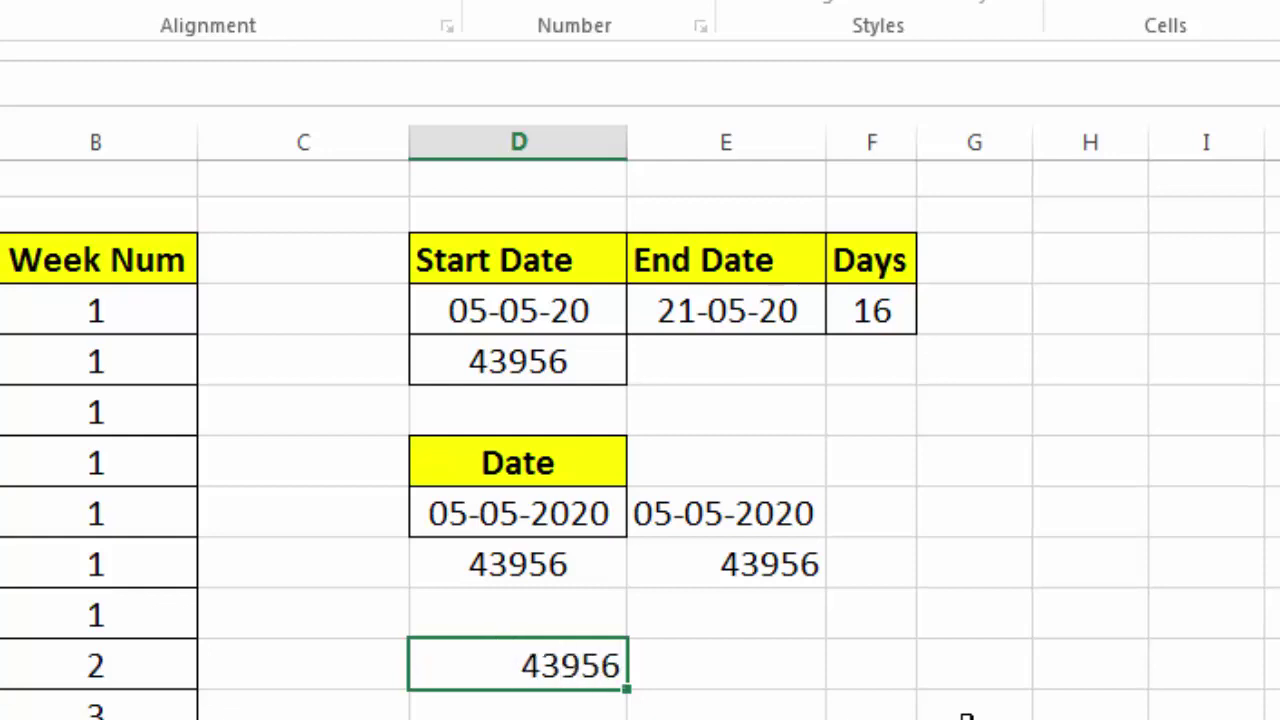
pyautogui.click(540, 668)
pyautogui.click(810, 2)
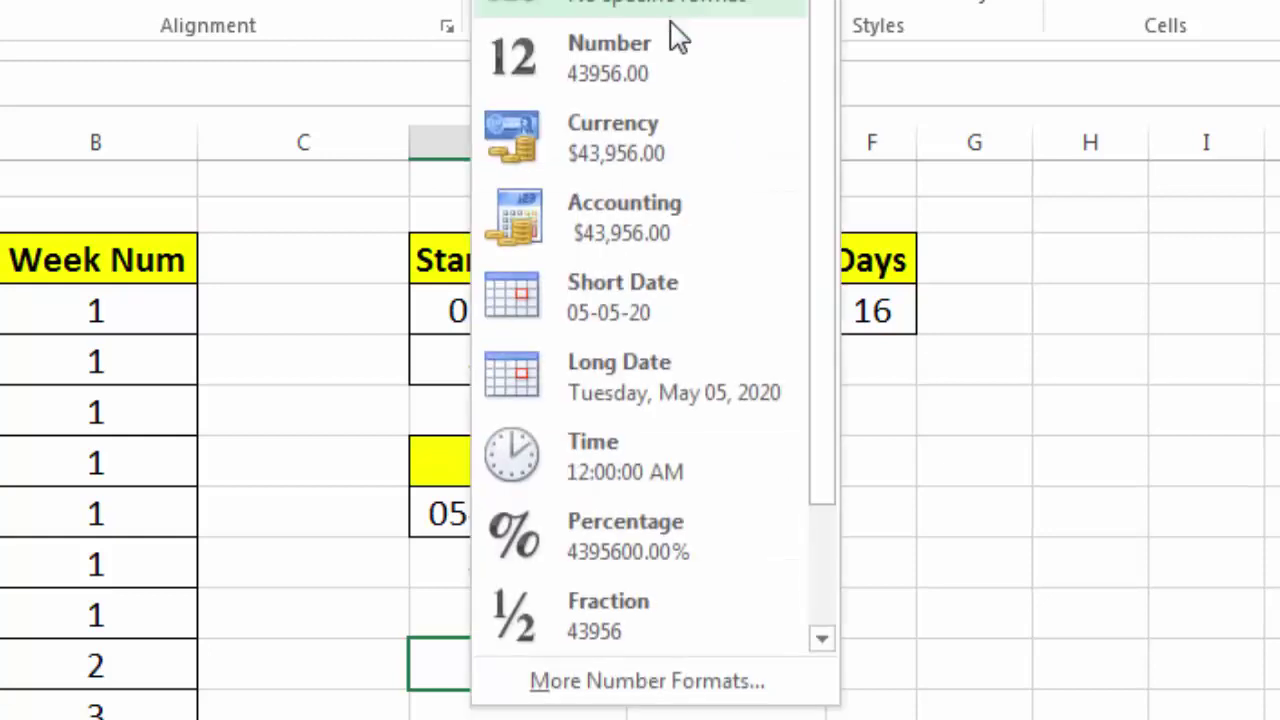
pyautogui.click(622, 296)
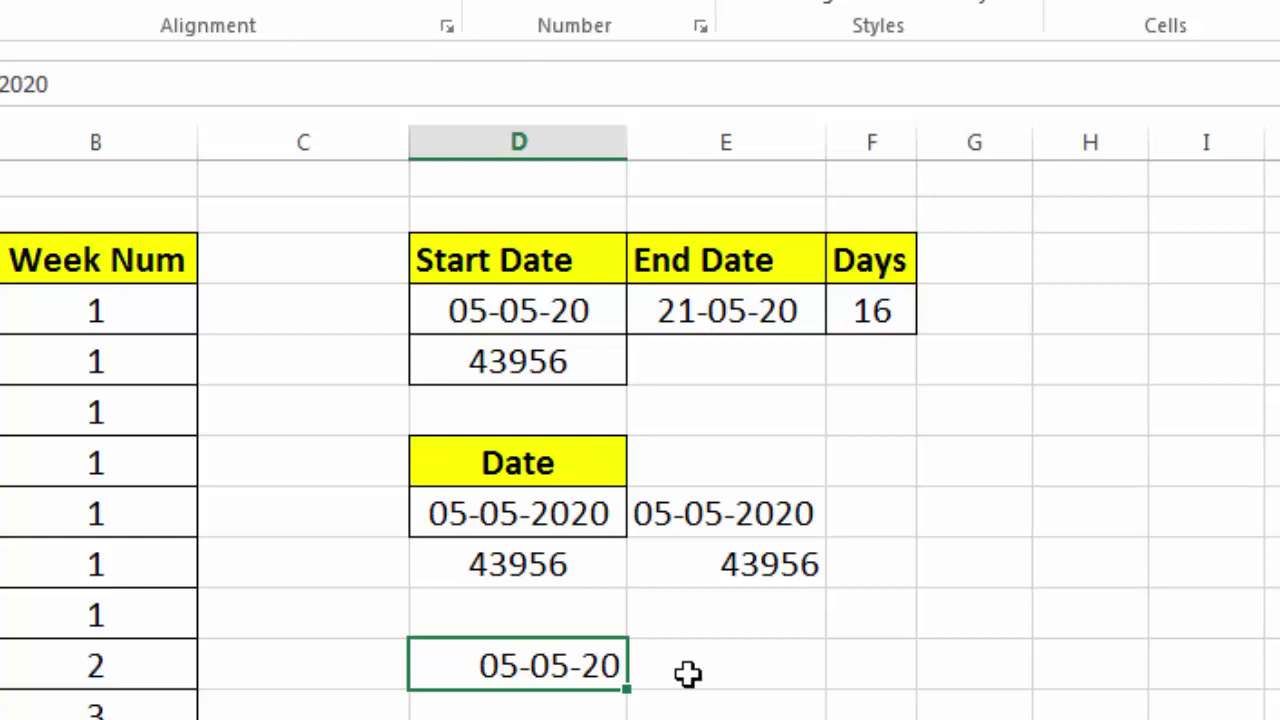
# - Enter 45455 in E52 and format it as Short Date, showing 12-06-24
pyautogui.click(690, 678)
pyautogui.write('4')
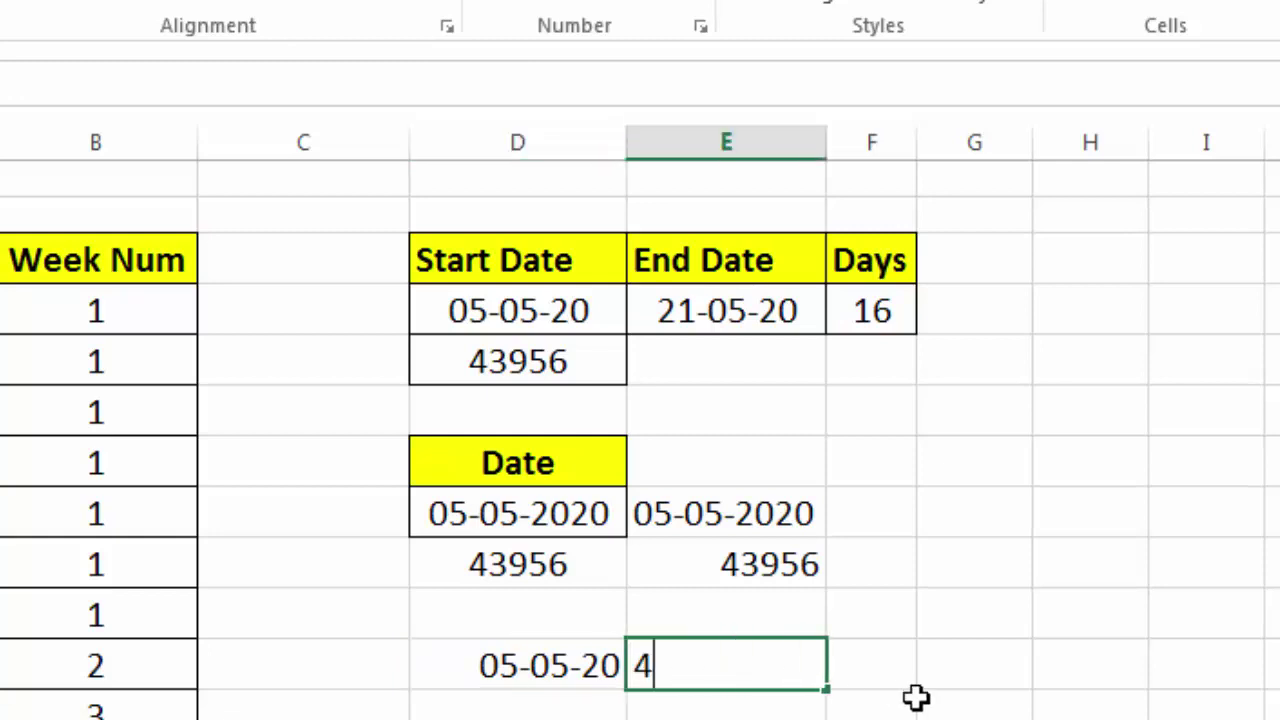
pyautogui.write('5455')
pyautogui.press('Return')
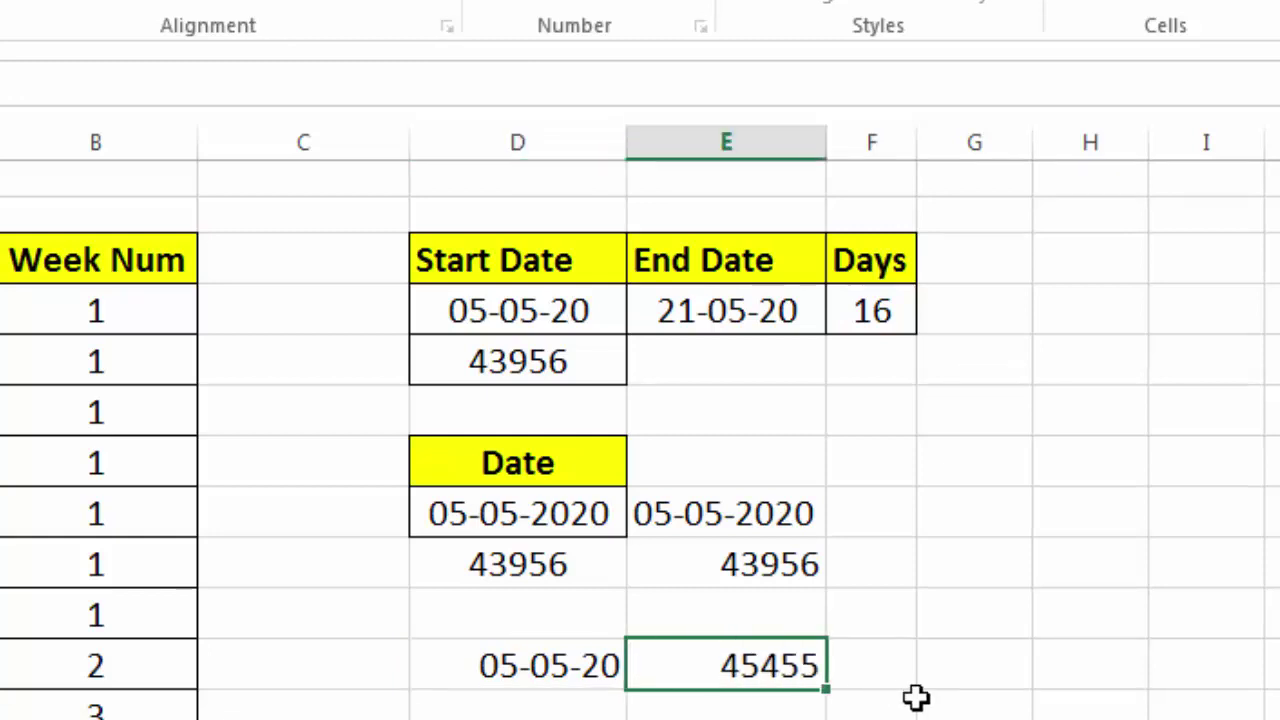
pyautogui.press('Up')
pyautogui.click(700, 5)
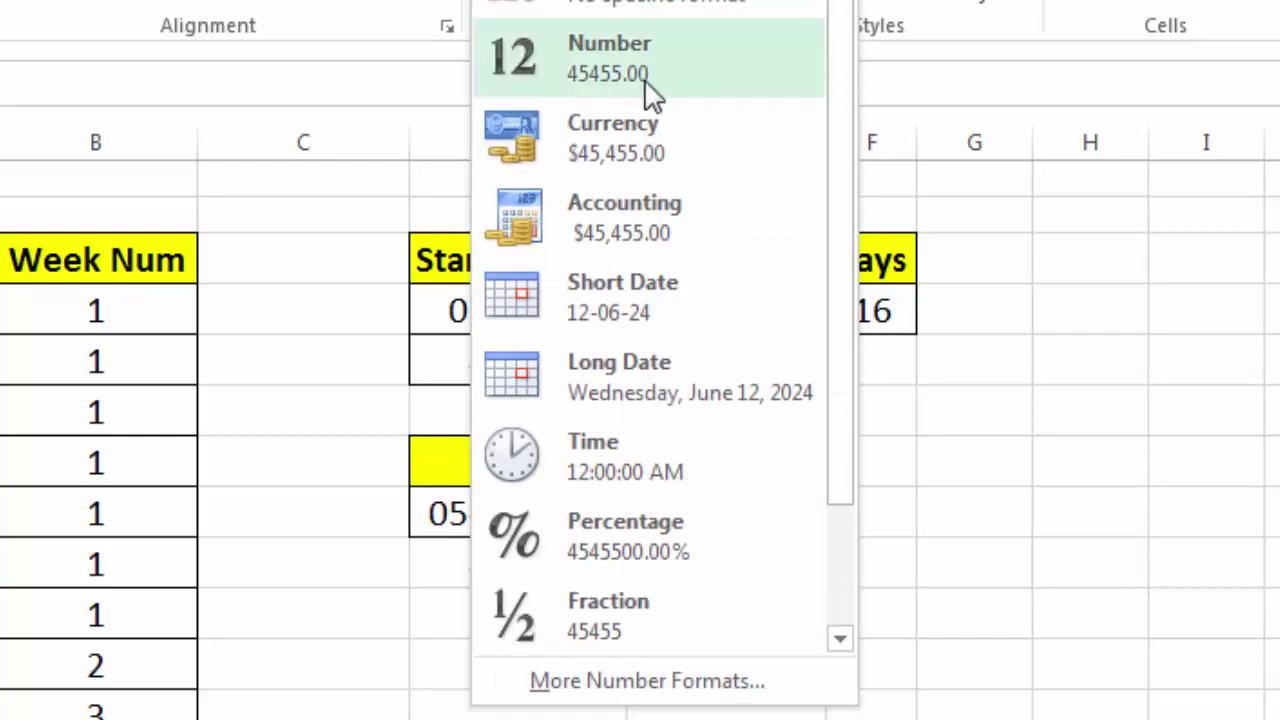
pyautogui.click(616, 295)
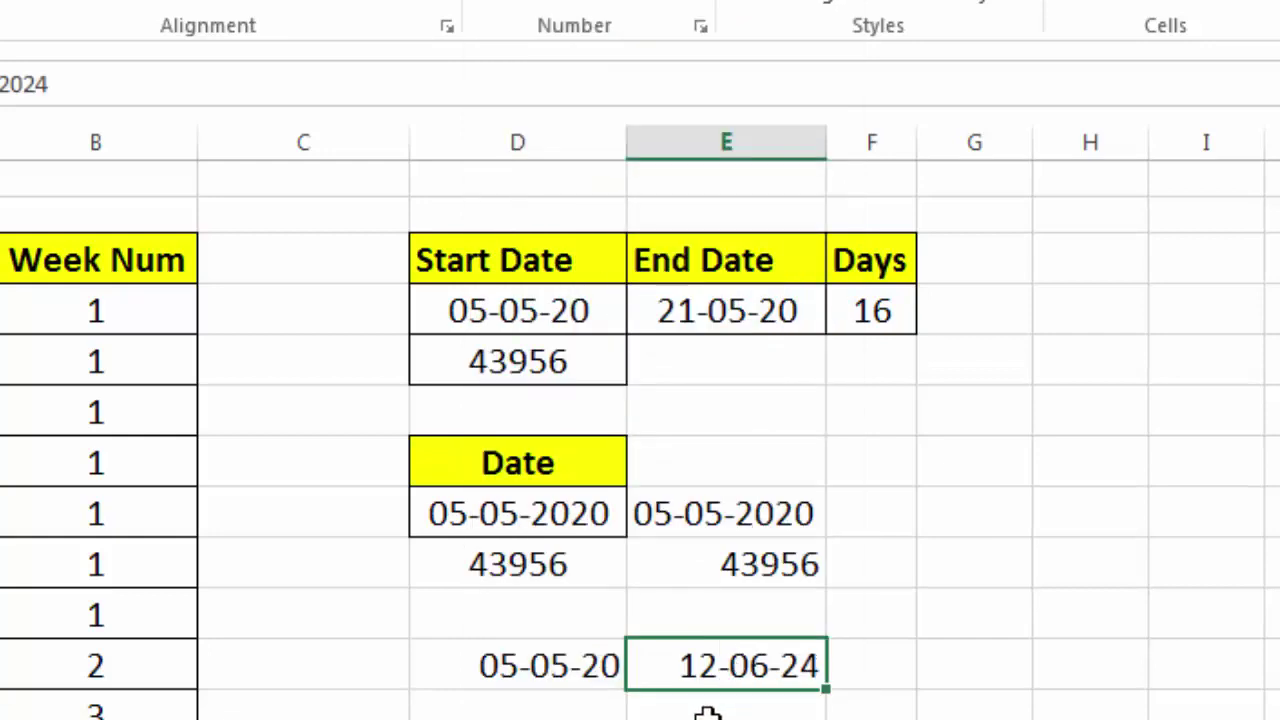
# - Apply Short Date to the DATEVALUE result 43956 in D50 so it reads 05-05-20
pyautogui.click(596, 574)
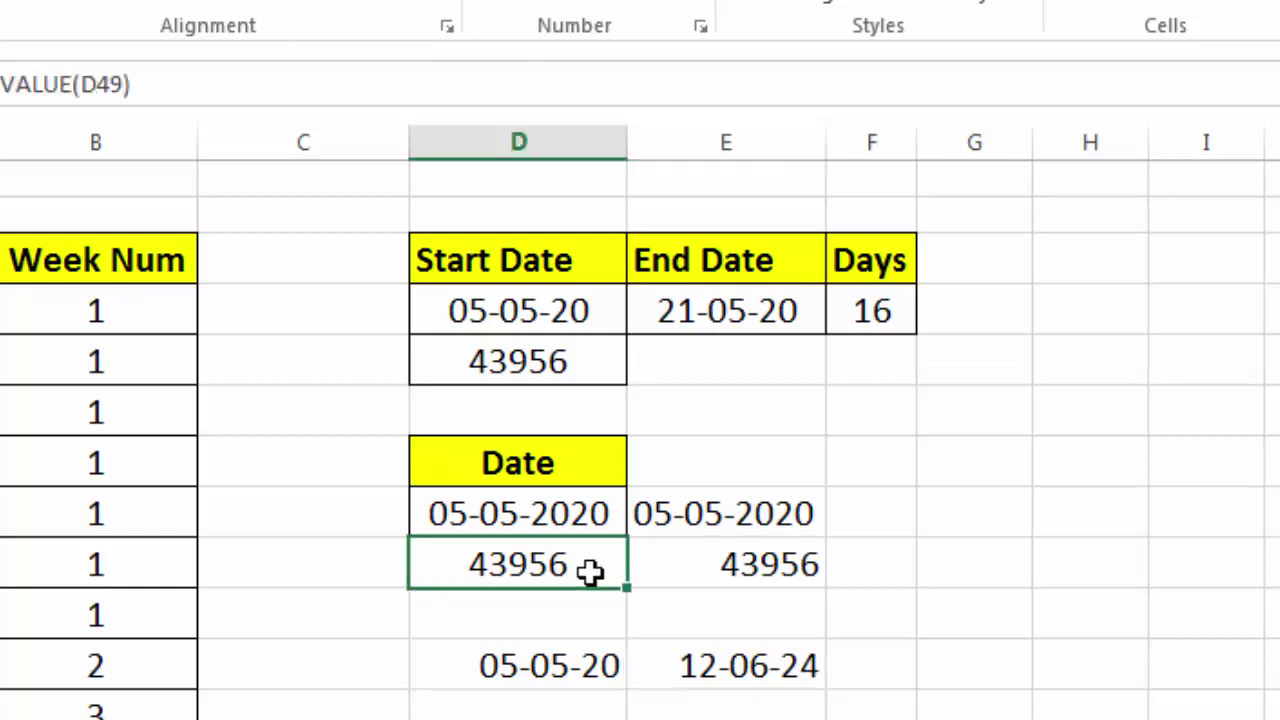
pyautogui.click(818, 576)
pyautogui.click(591, 569)
pyautogui.click(720, 563)
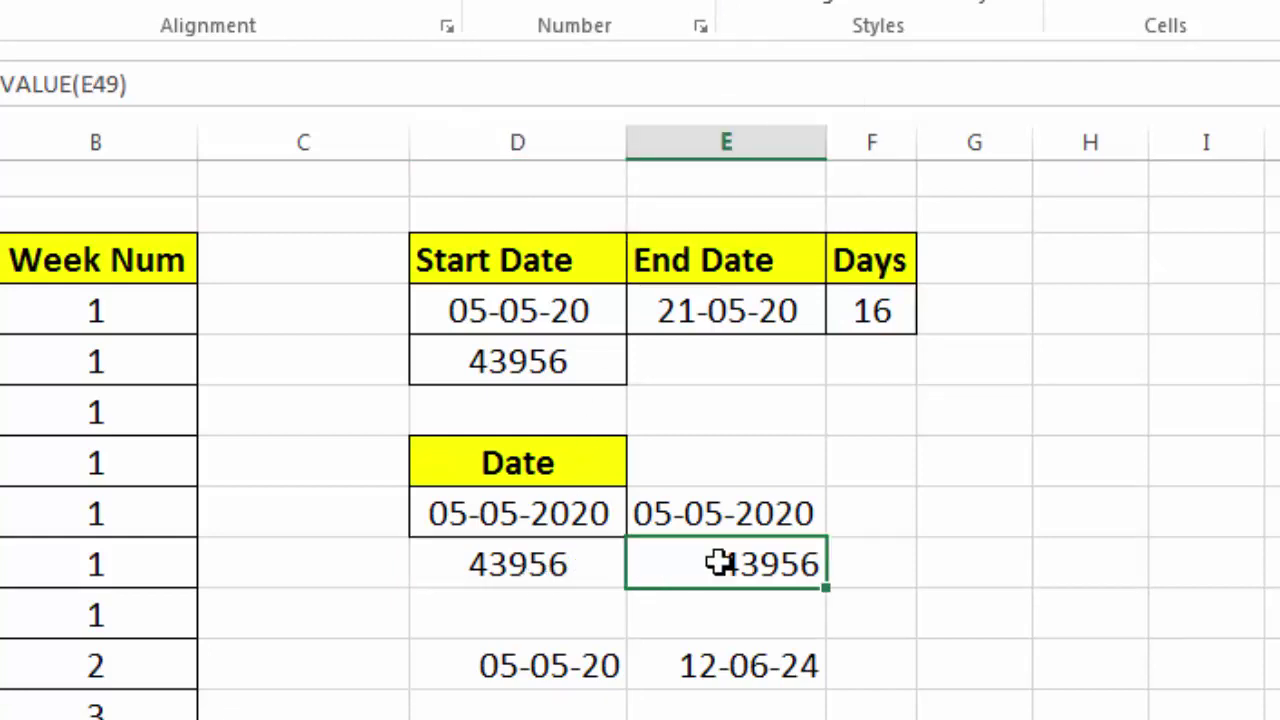
pyautogui.click(563, 569)
pyautogui.click(835, 2)
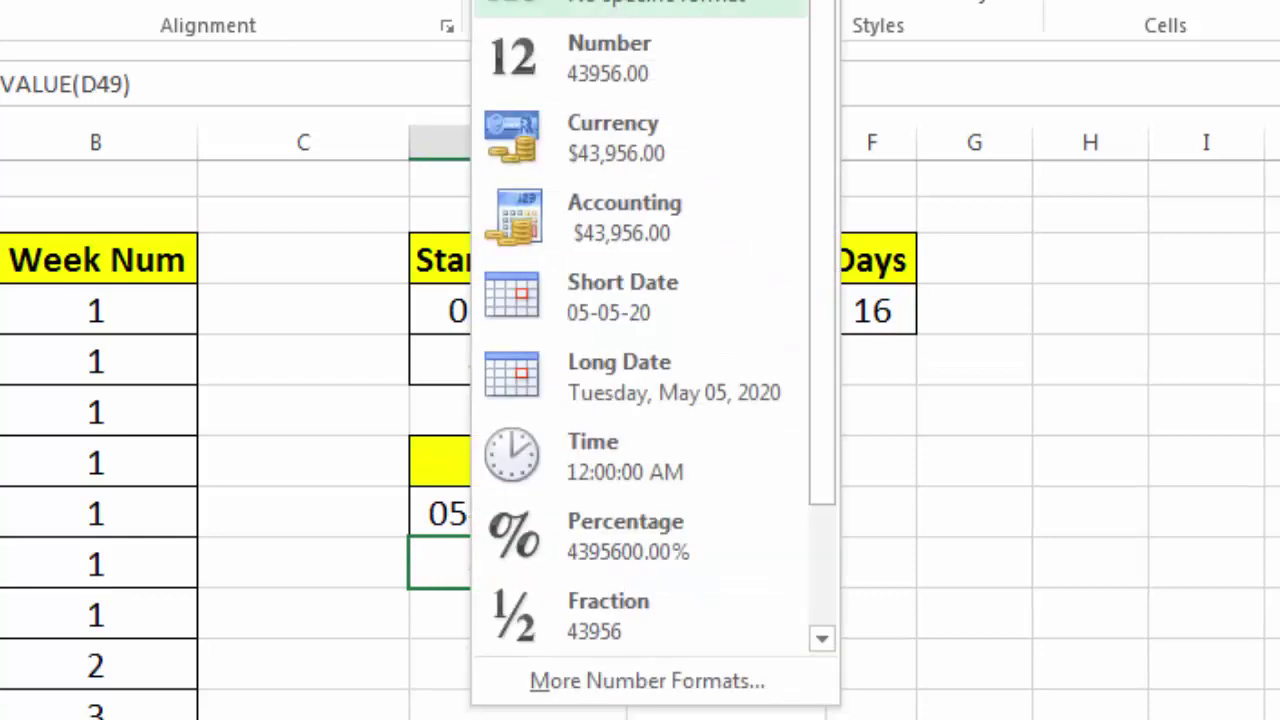
pyautogui.click(610, 289)
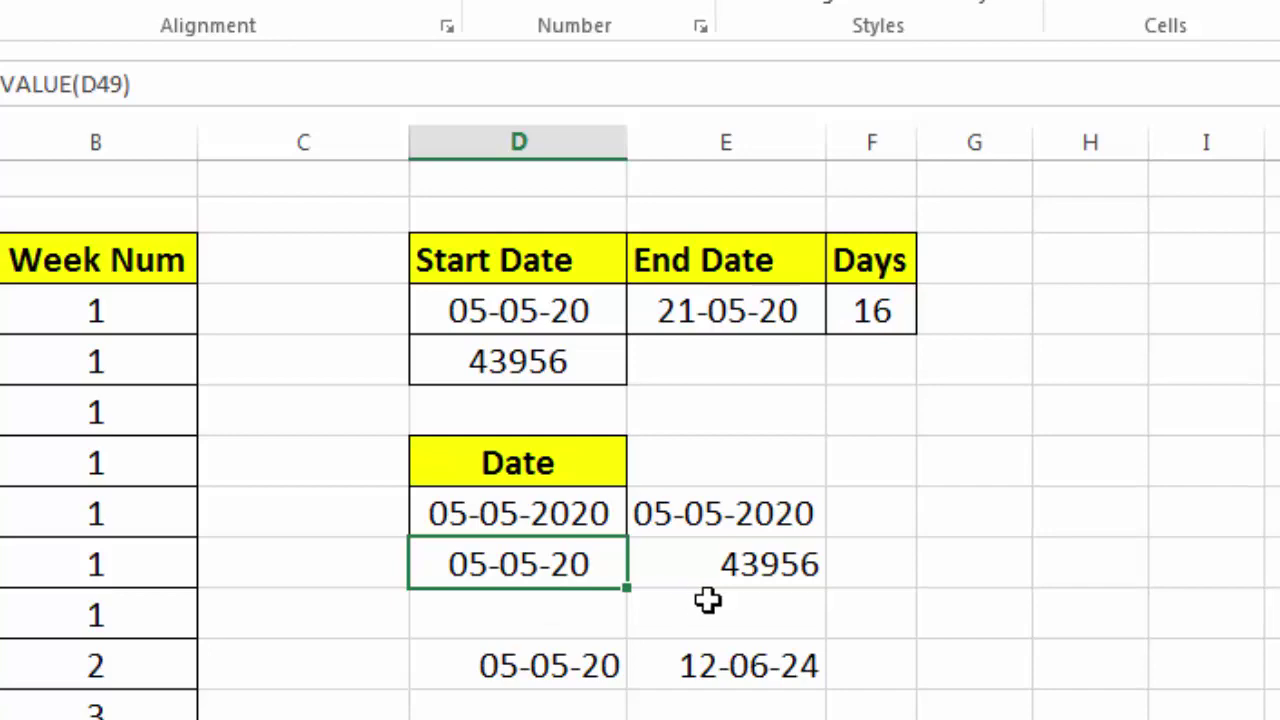
pyautogui.click(837, 632)
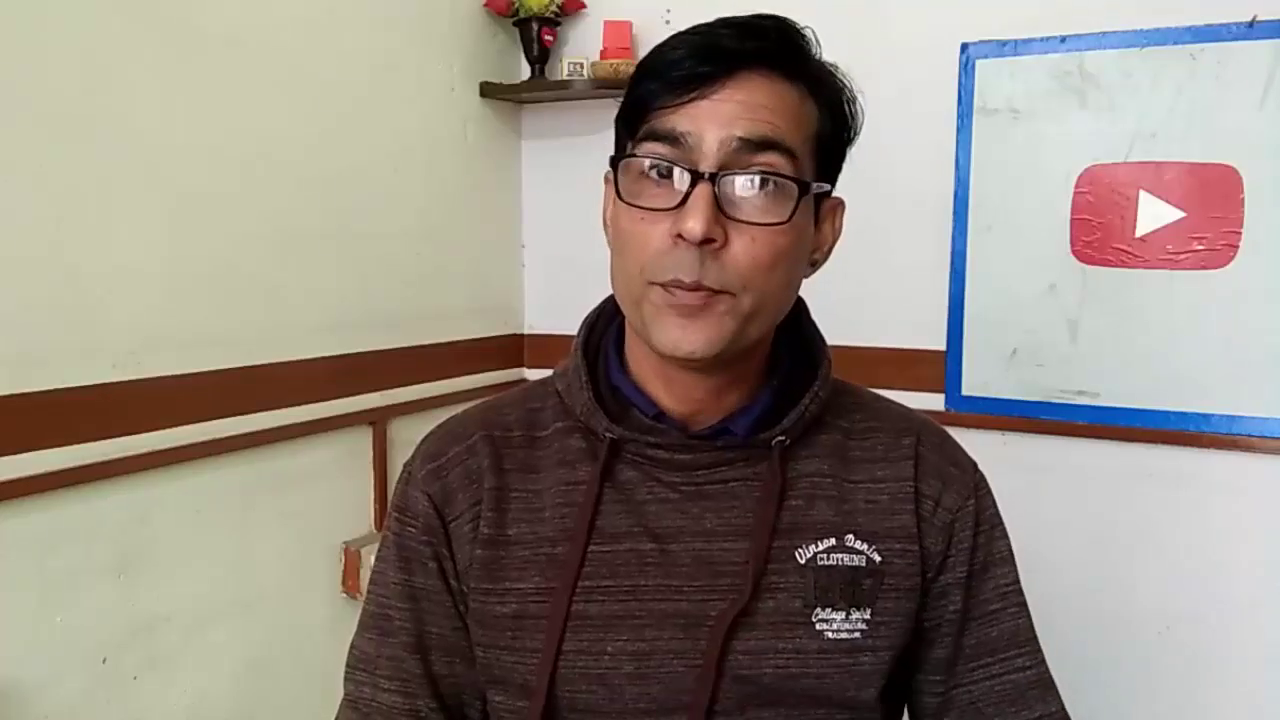